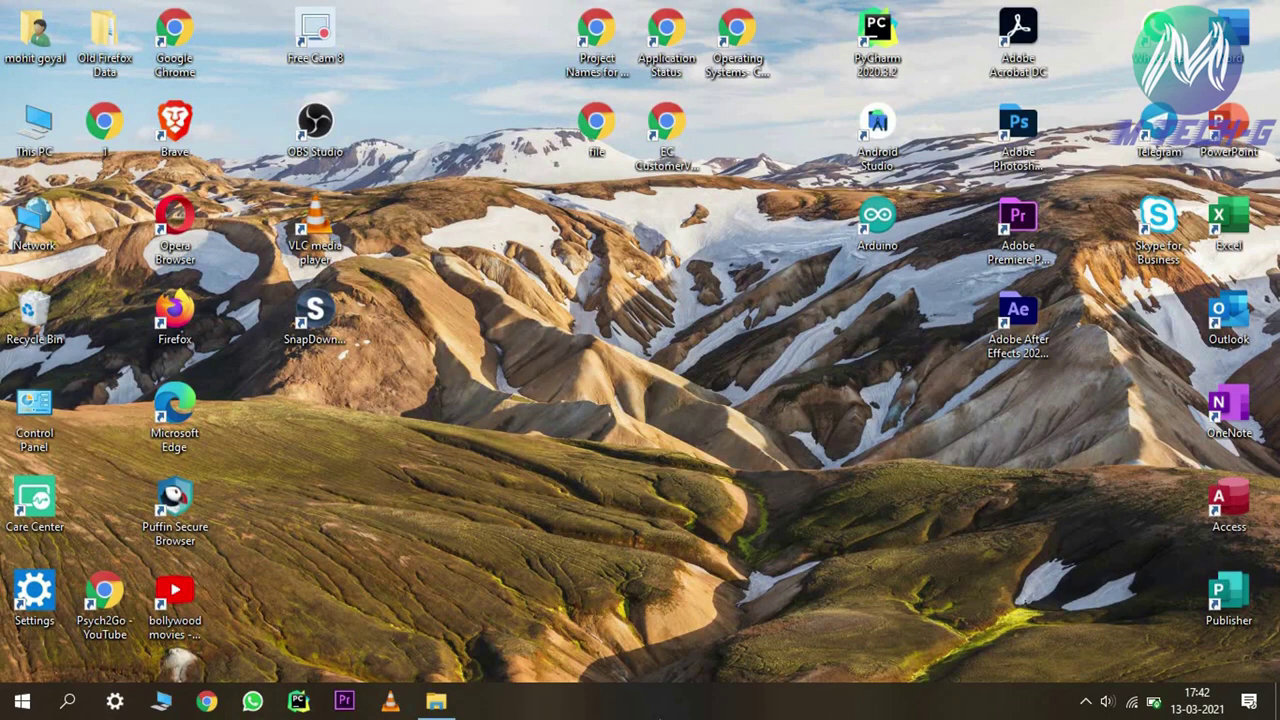
Search Chrome for 'vlc' and open the VLC for Windows page on VideoLAN
click(205, 703)
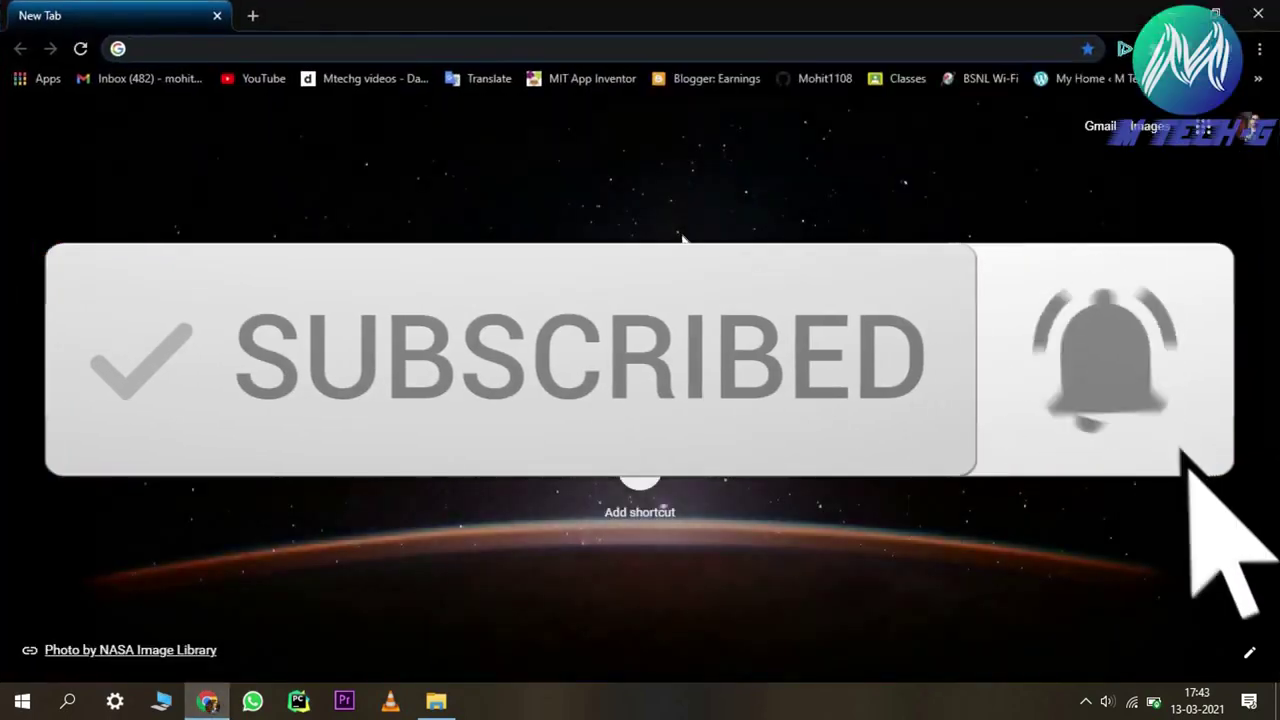
text(vlc)
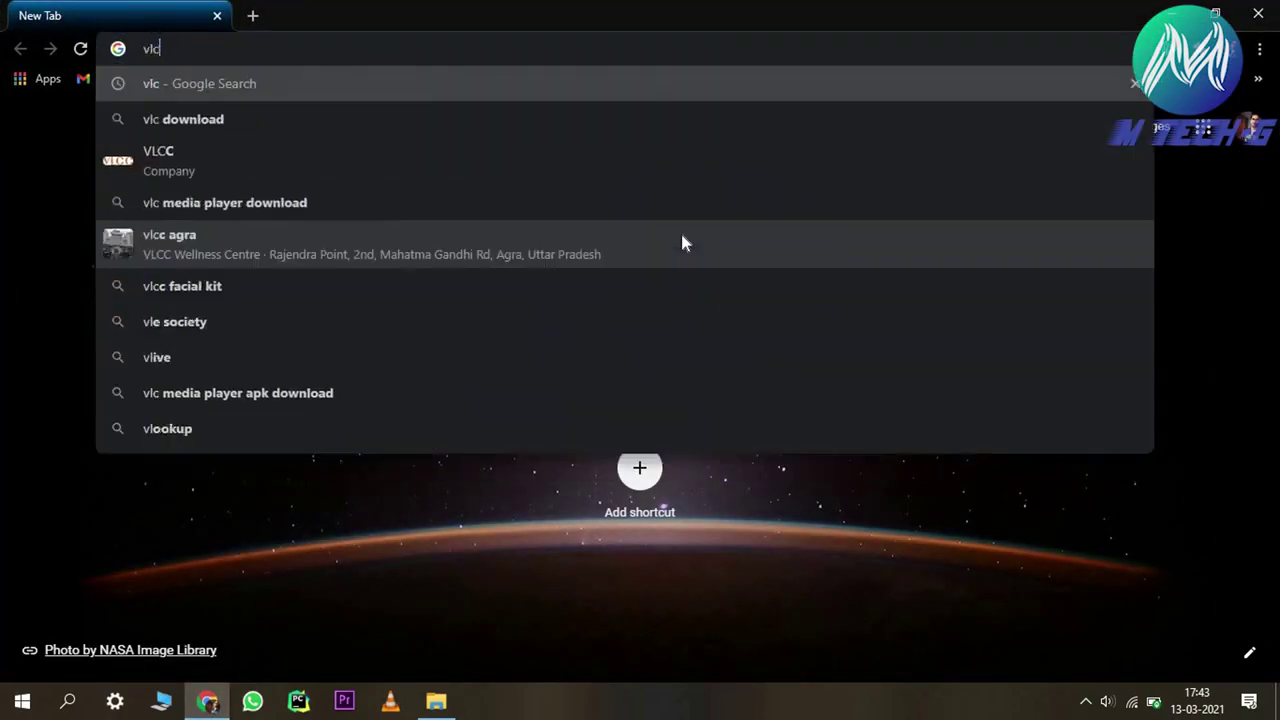
key(Return)
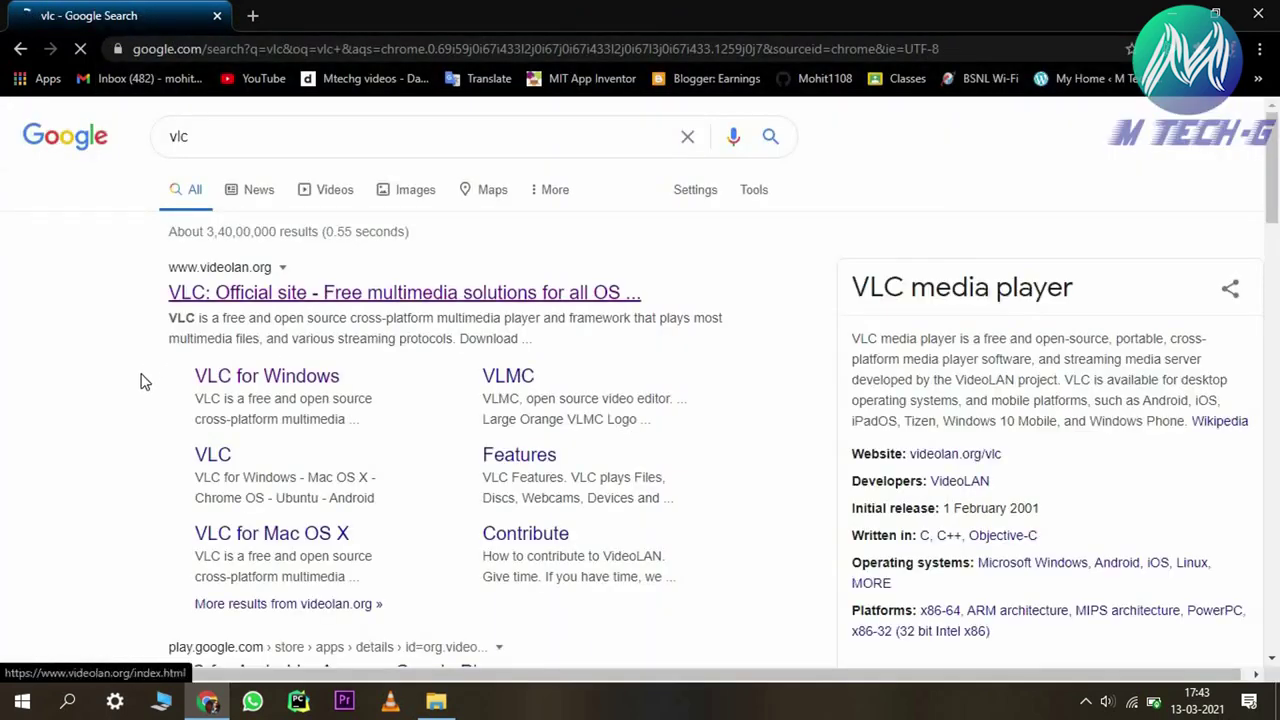
drag(188, 376, 400, 374)
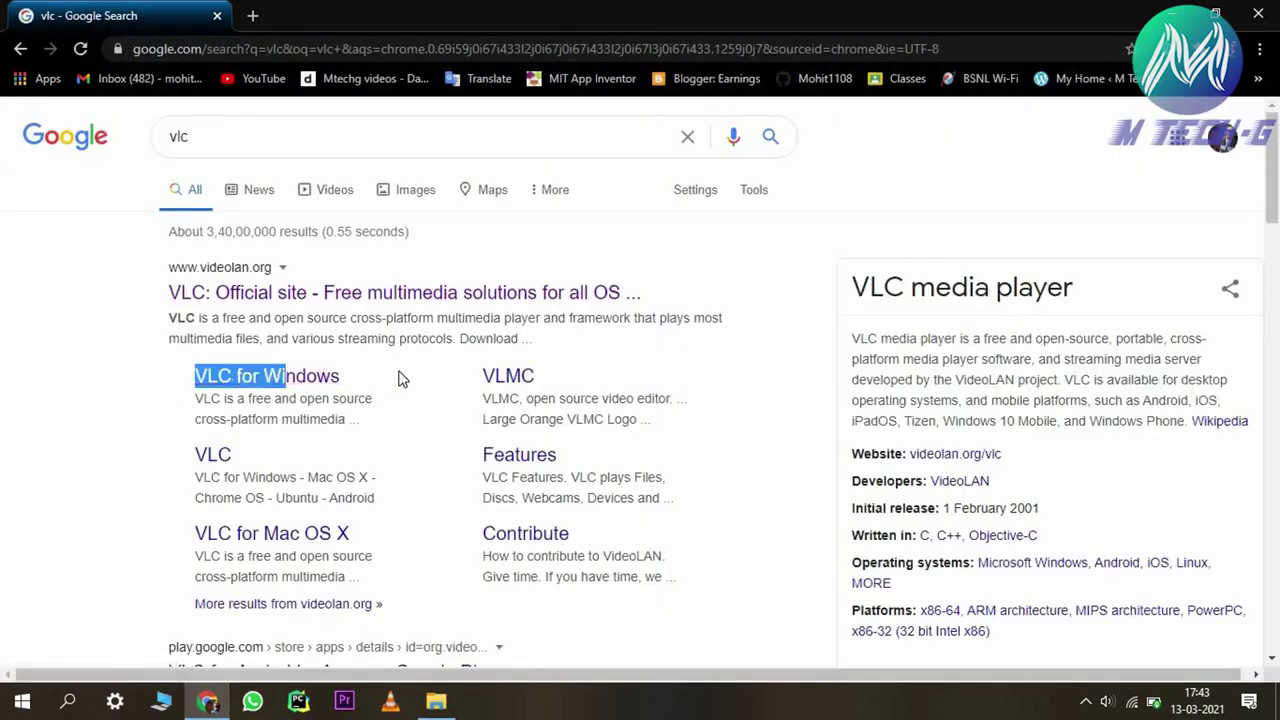
click(310, 383)
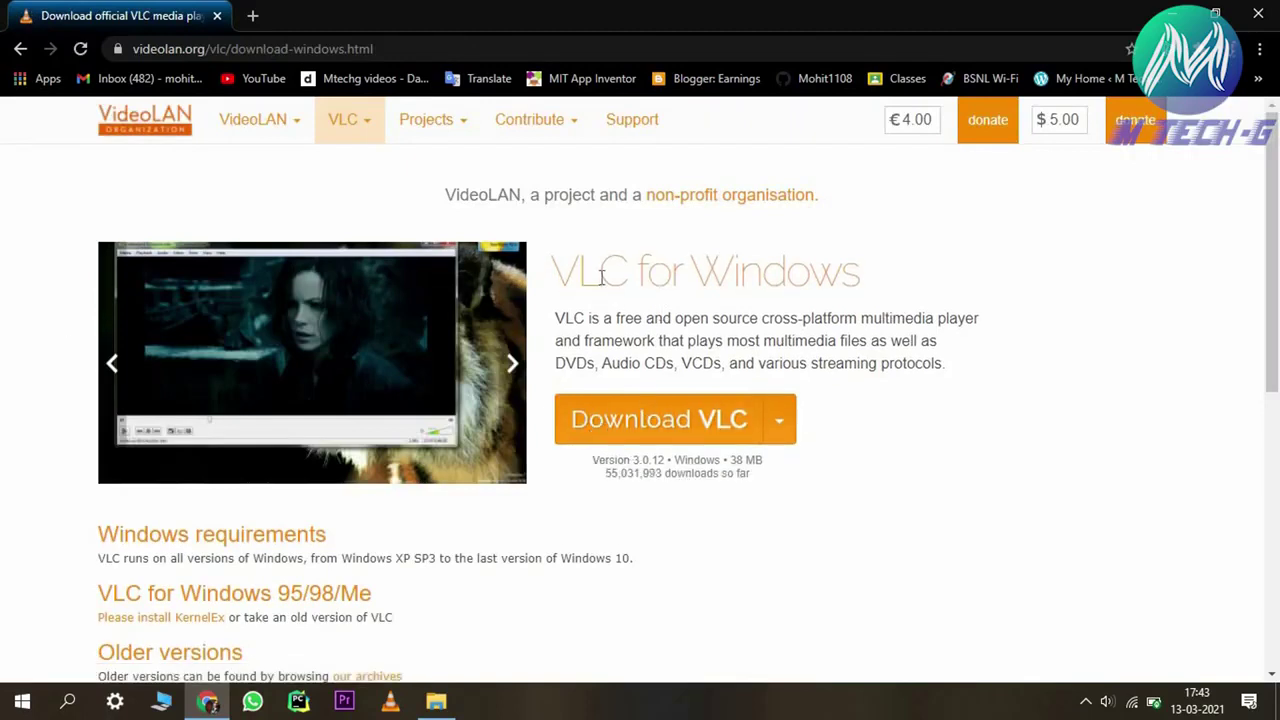
Start downloading the vlc-3.0.12-win32.exe installer and view its download options
triple_click(710, 277)
click(717, 380)
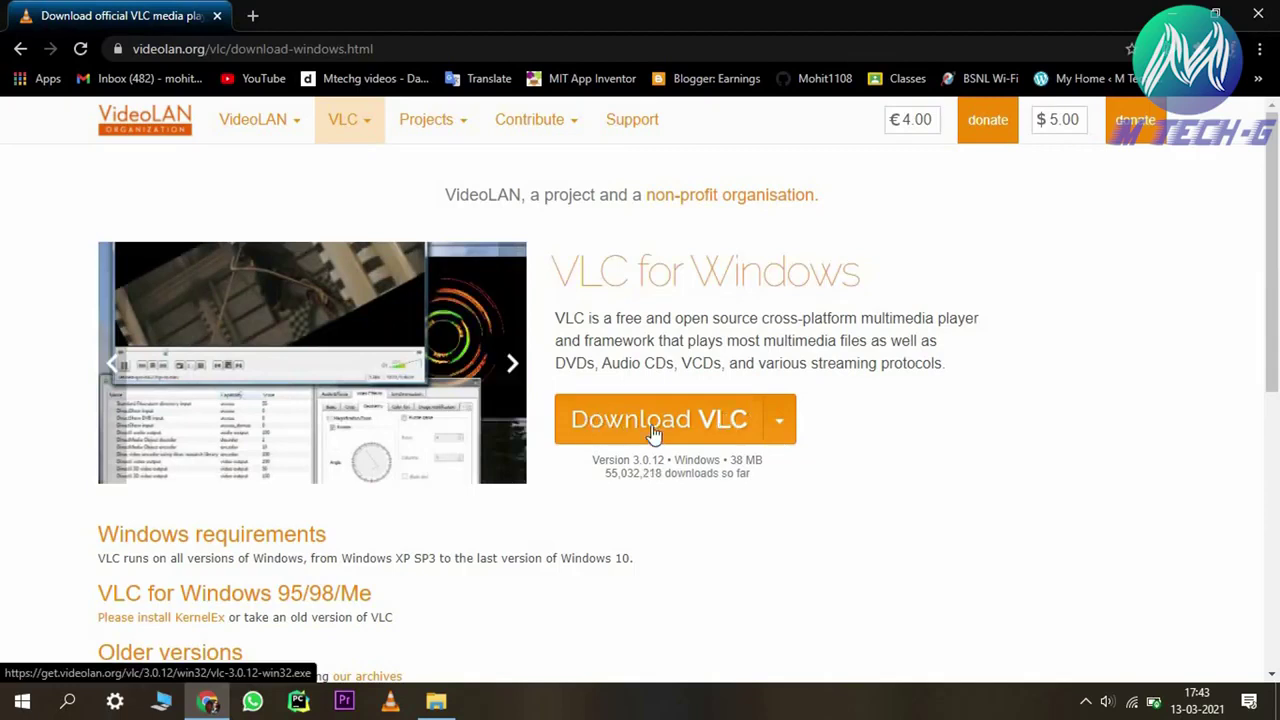
click(591, 428)
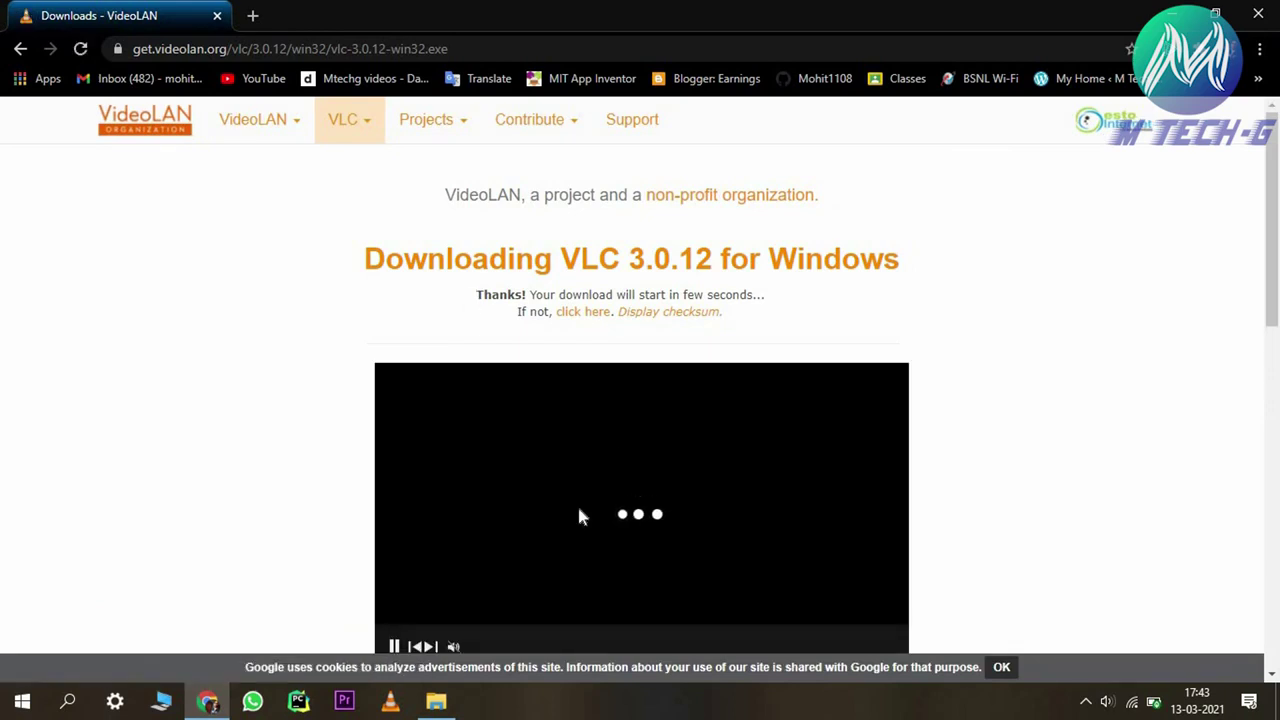
scroll(309, 506, down, 2)
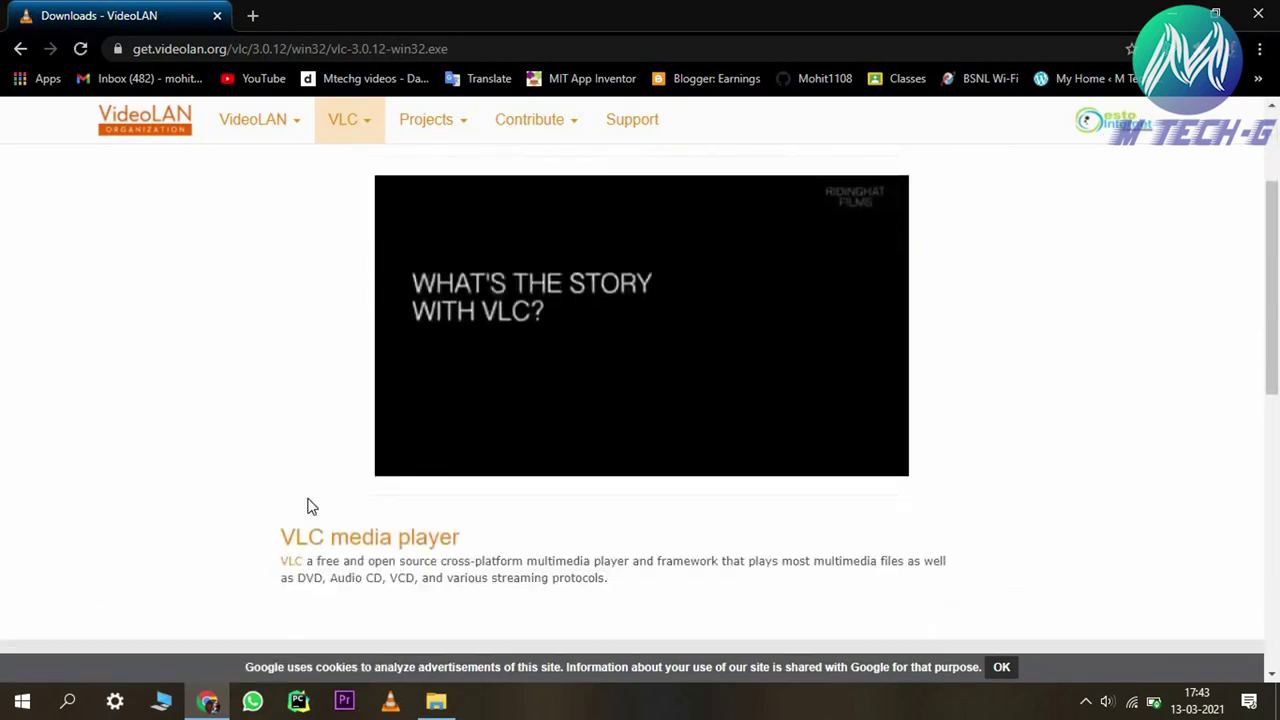
scroll(309, 506, down, 6)
scroll(534, 309, up, 8)
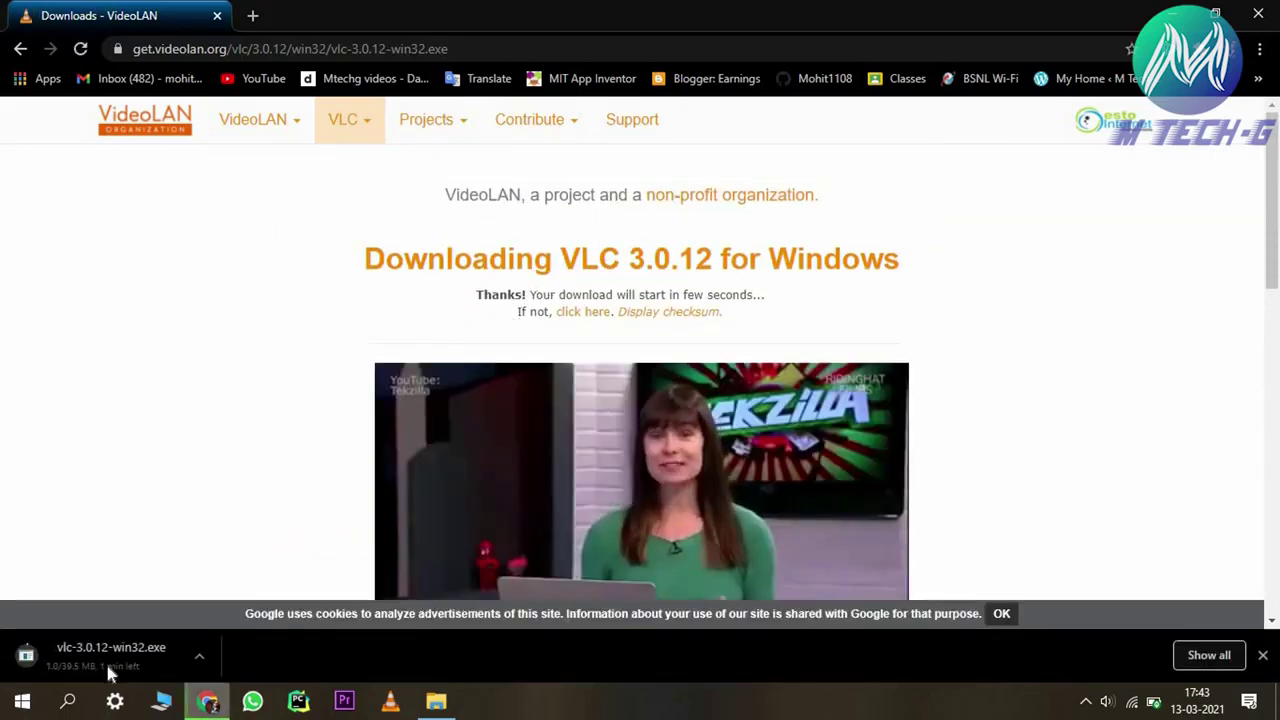
click(199, 656)
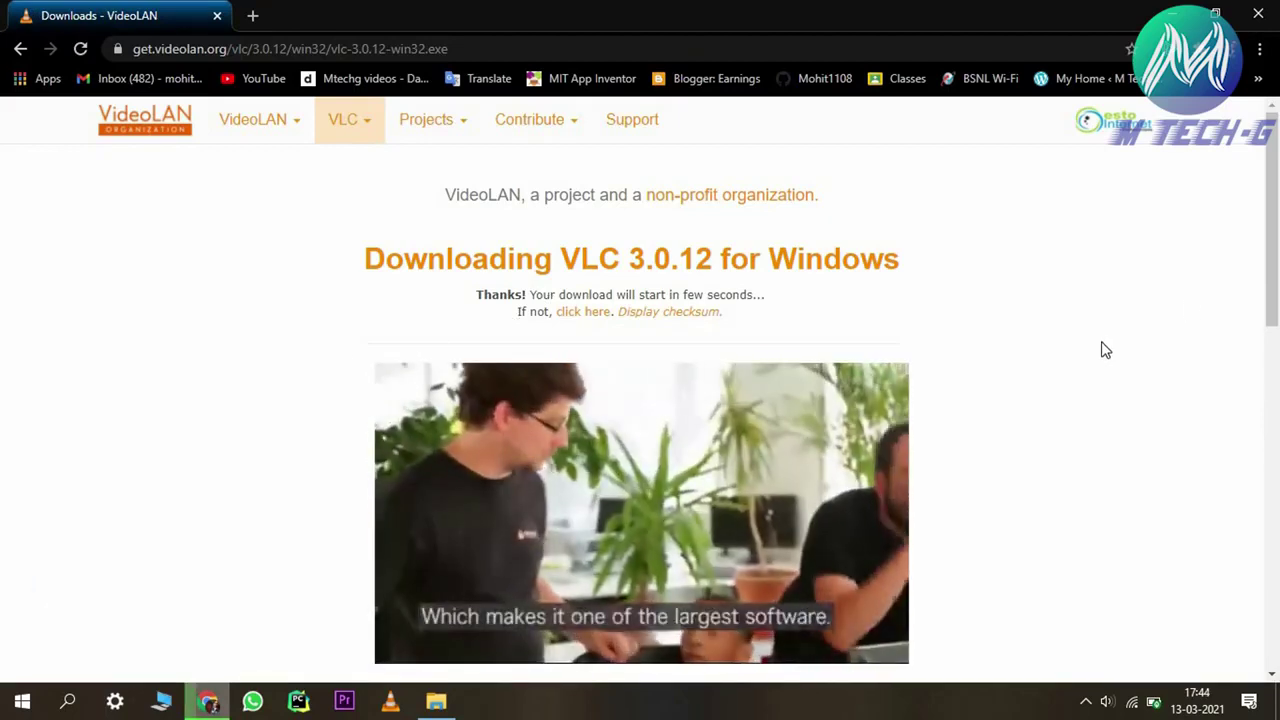
Minimize Chrome, refresh the desktop, and open the F:\Videos folder in File Explorer
click(1172, 15)
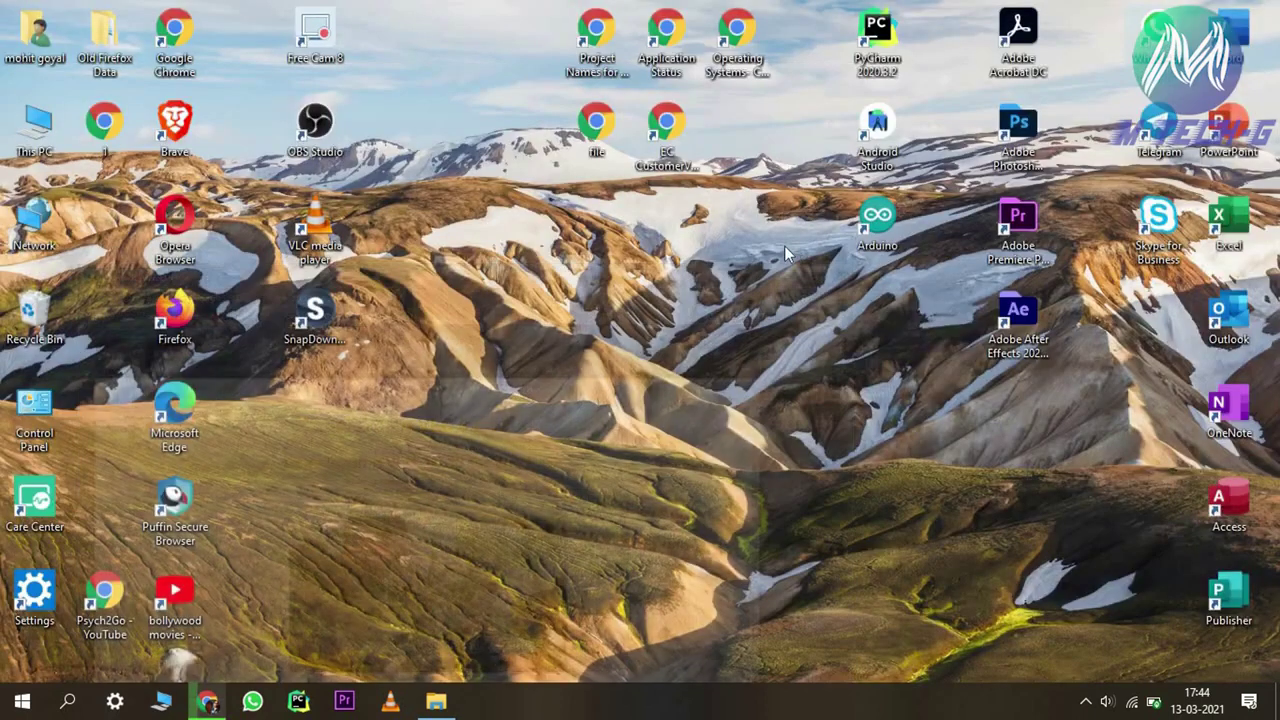
right_click(521, 276)
click(556, 331)
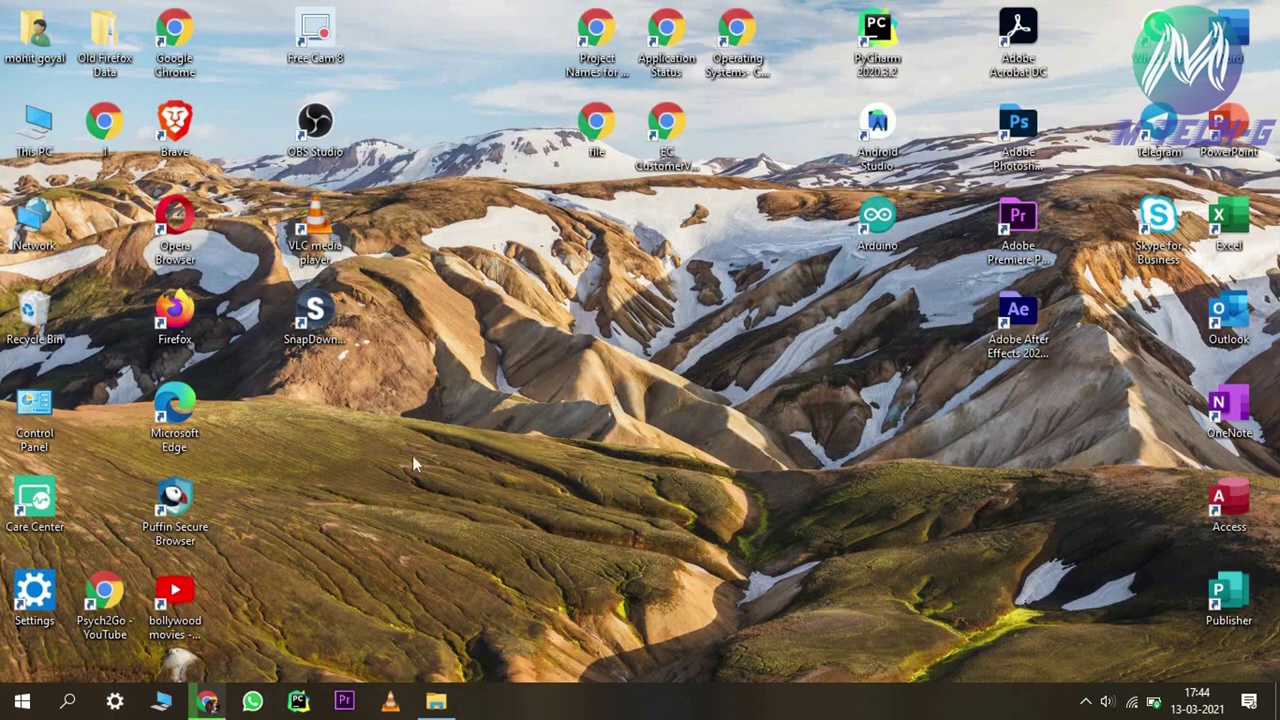
click(434, 615)
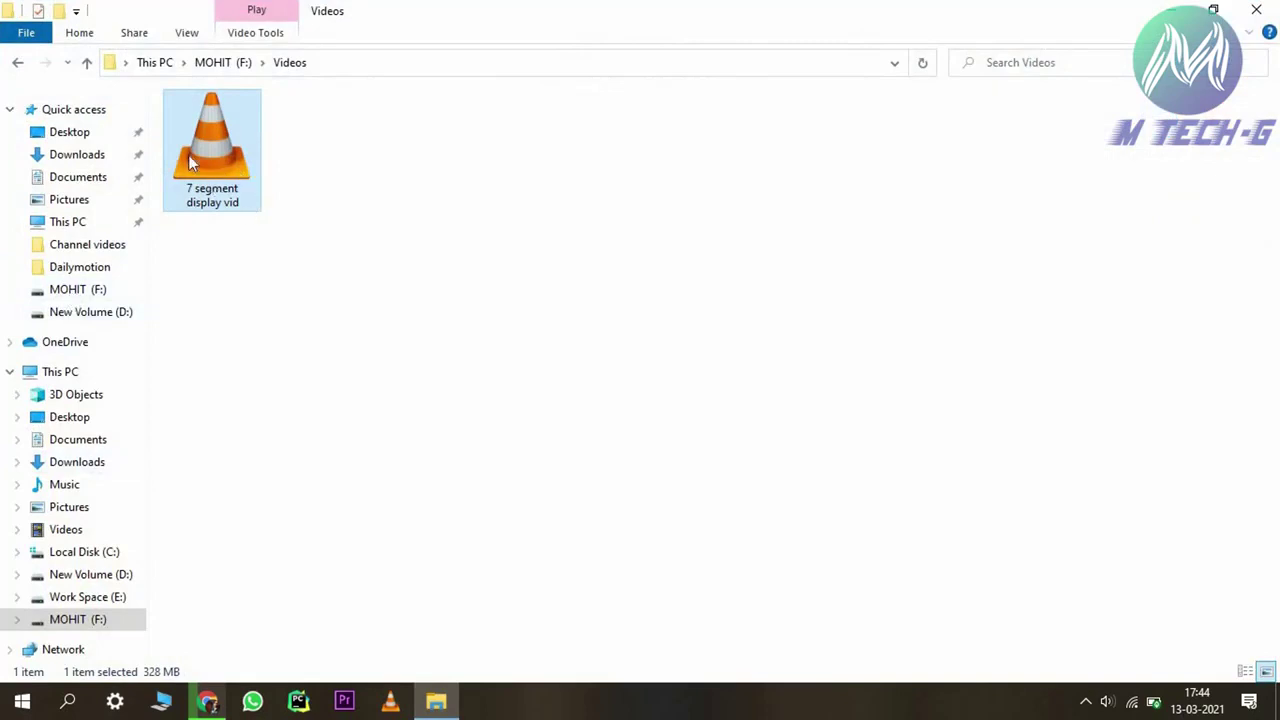
Open the Properties of '7 segment display vid' and confirm its 328 MB size
right_click(208, 147)
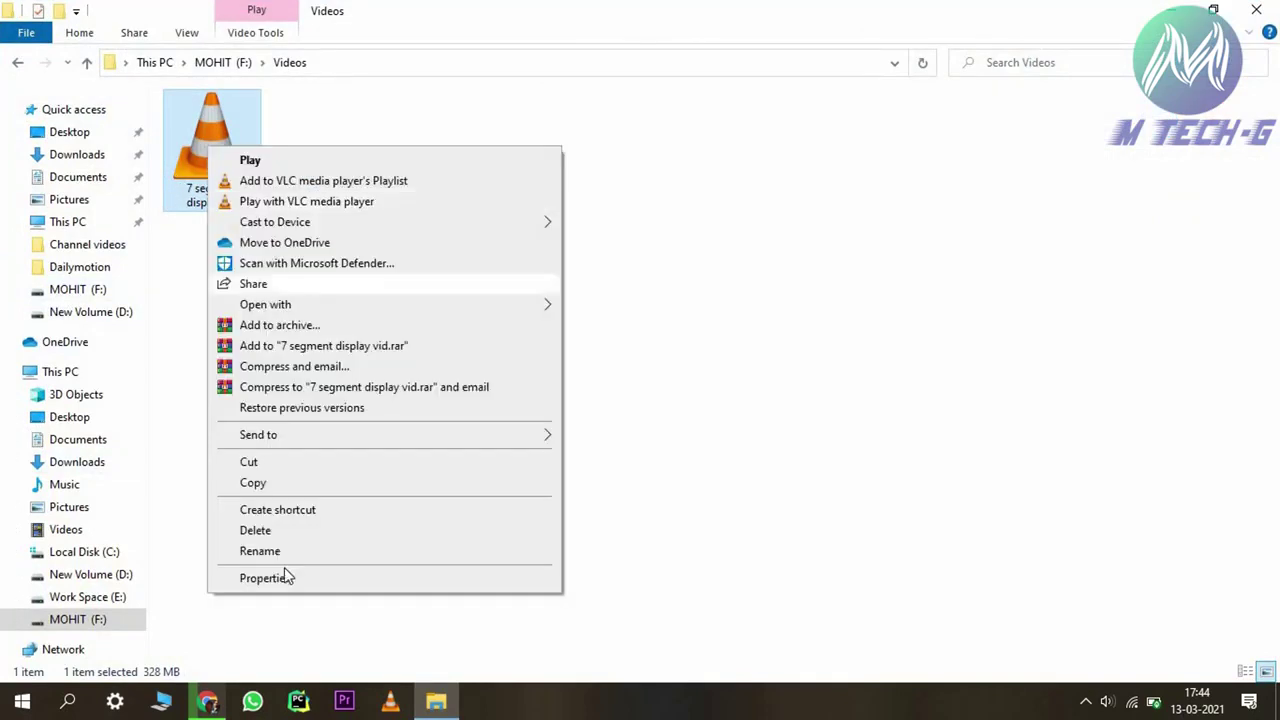
click(266, 578)
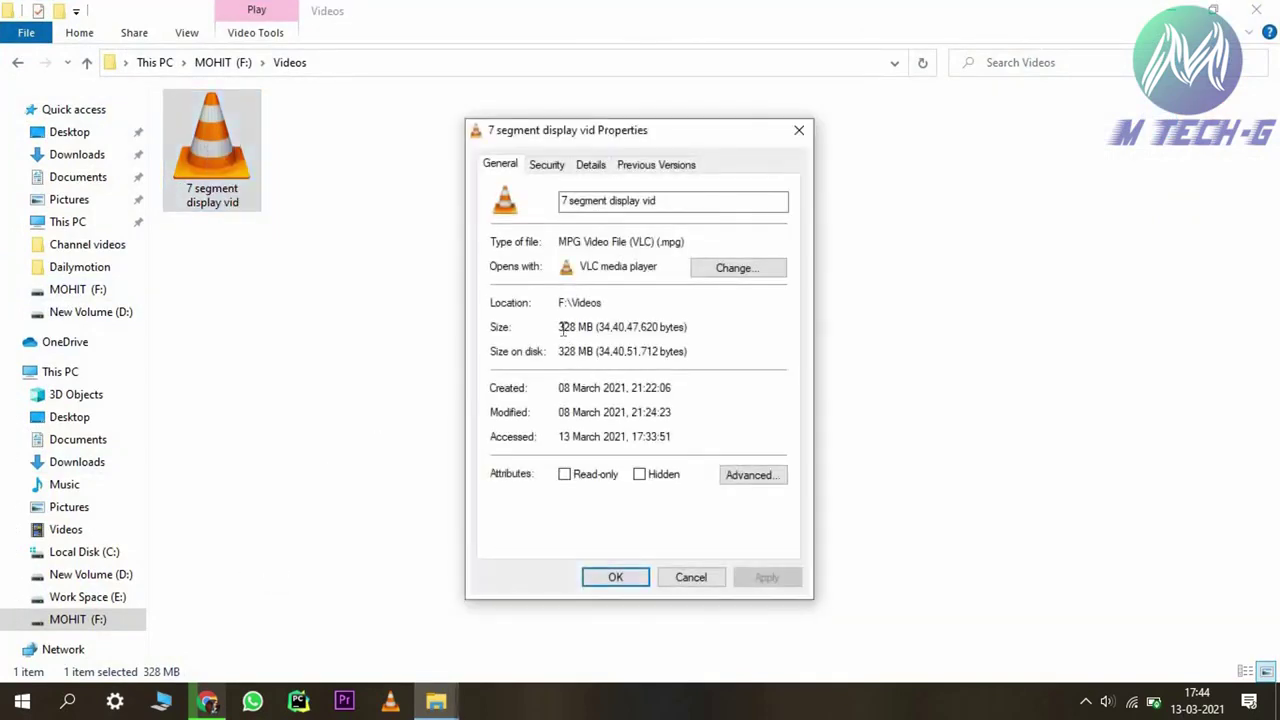
drag(599, 326, 558, 327)
click(626, 327)
Check the Details tab: 768 frame height, 18884kbps total bitrate, then close Properties
click(588, 168)
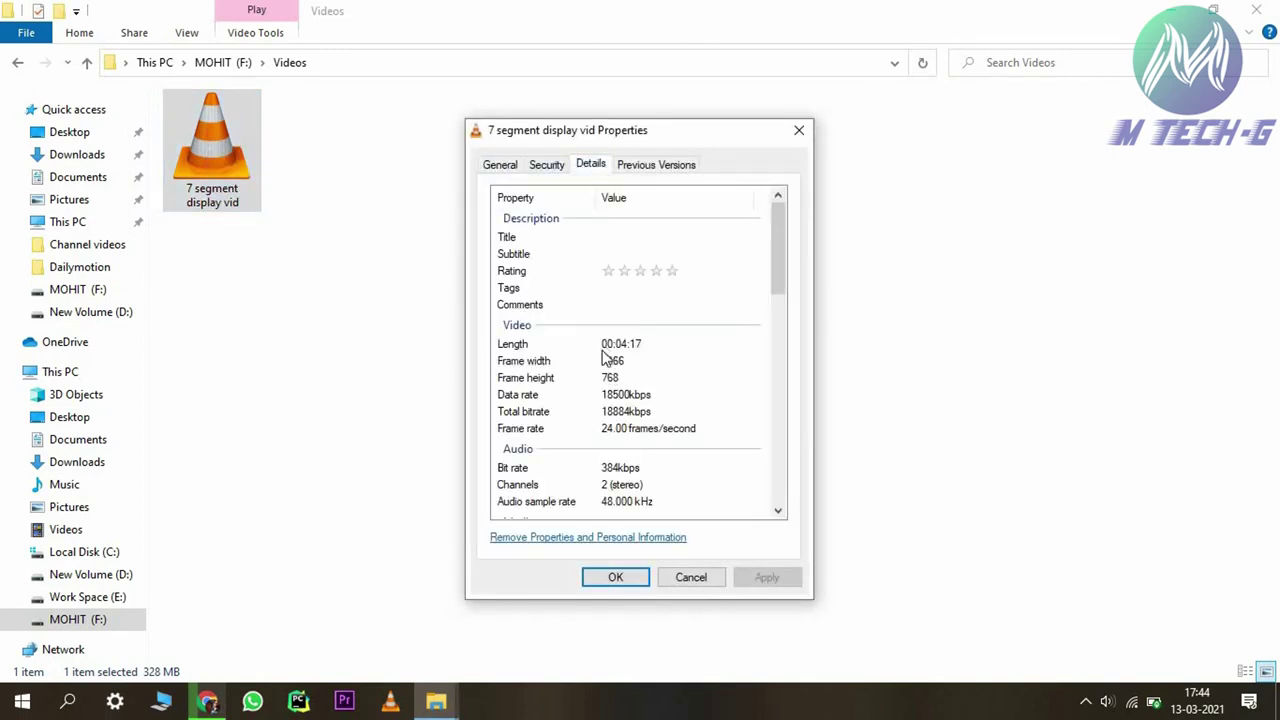
click(620, 383)
click(625, 411)
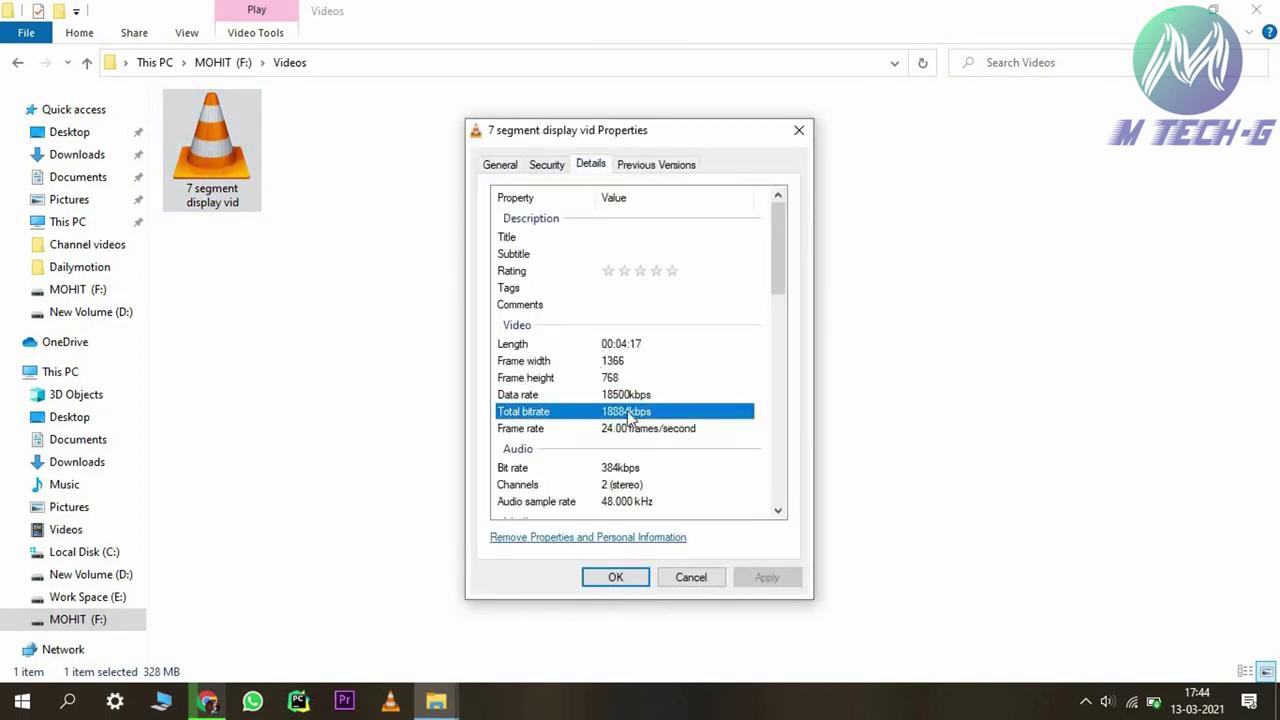
scroll(622, 397, down, 2)
scroll(614, 397, down, 5)
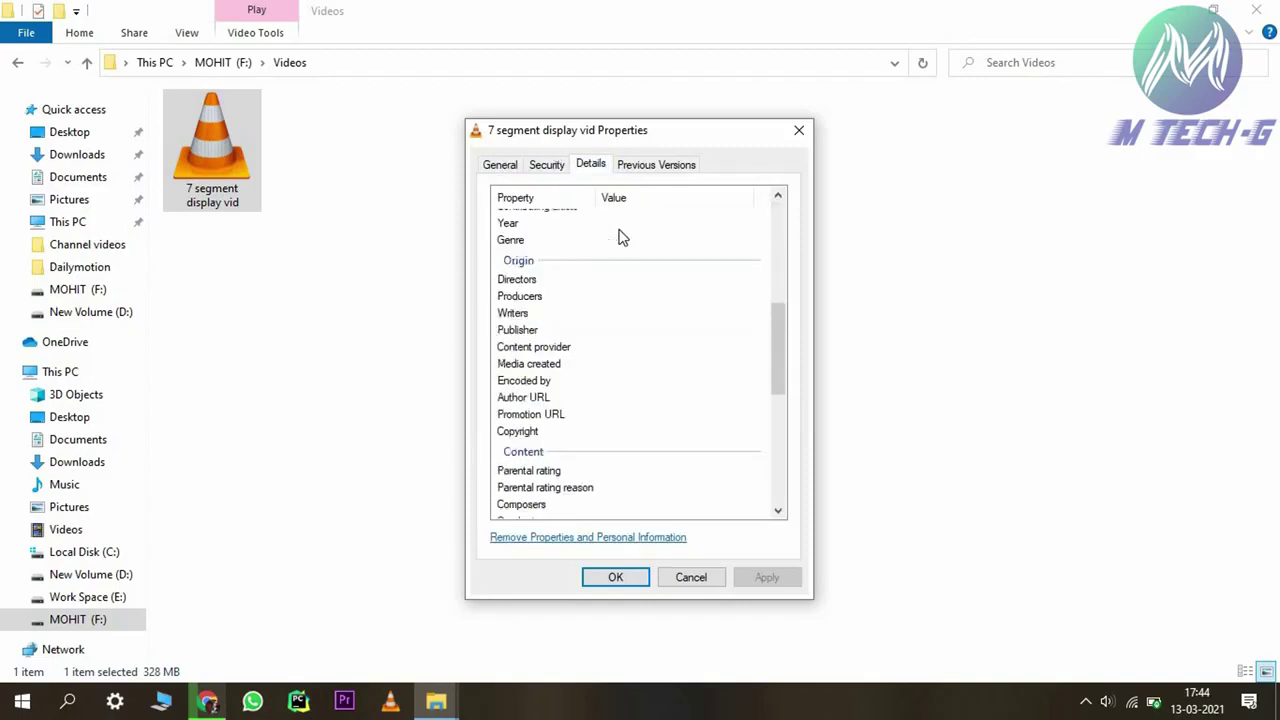
scroll(612, 360, up, 6)
click(500, 166)
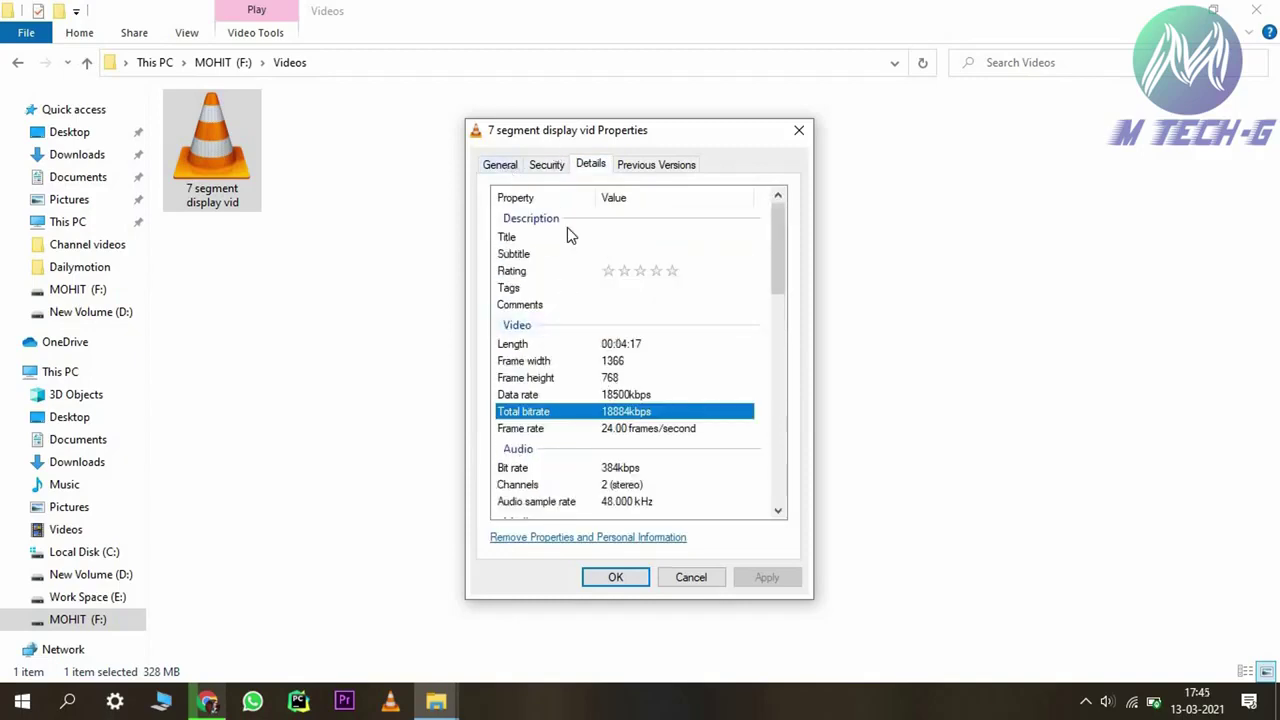
click(799, 130)
Play and pause the MPG in VLC, then add F:\Videos\7 segment display vid.mpg as the Convert / Save source
double_click(209, 150)
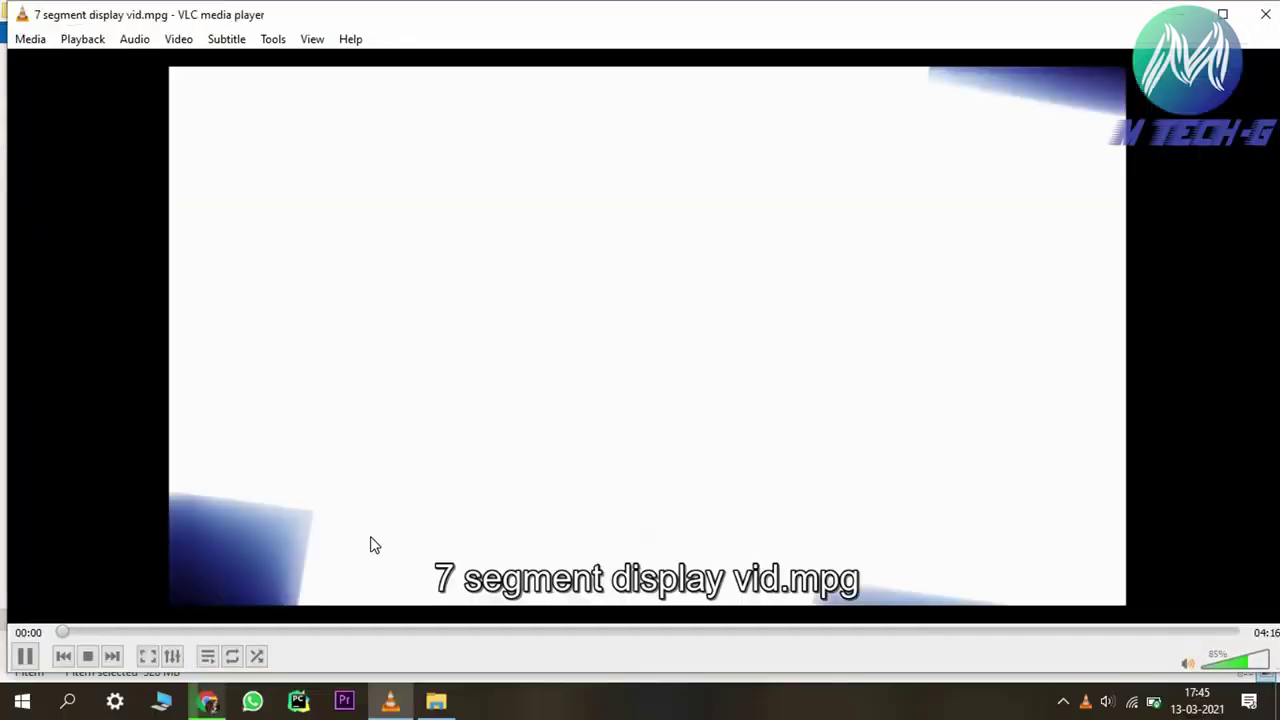
key(space)
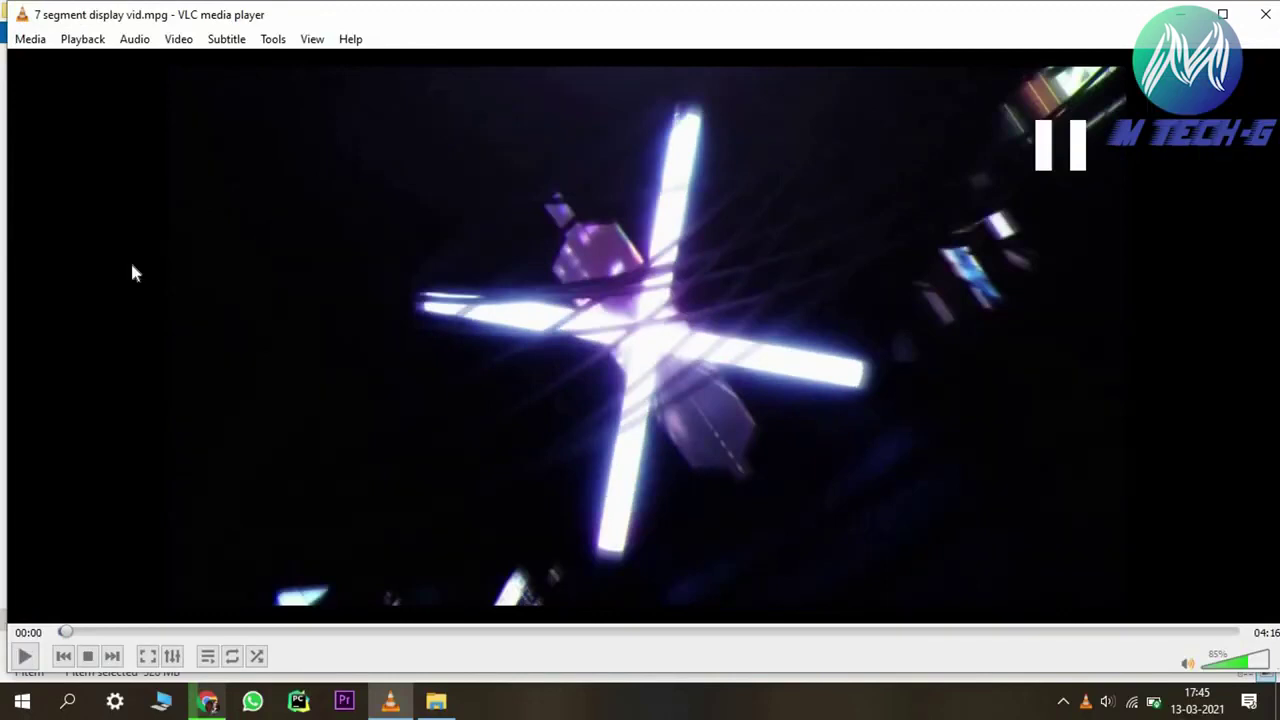
click(30, 39)
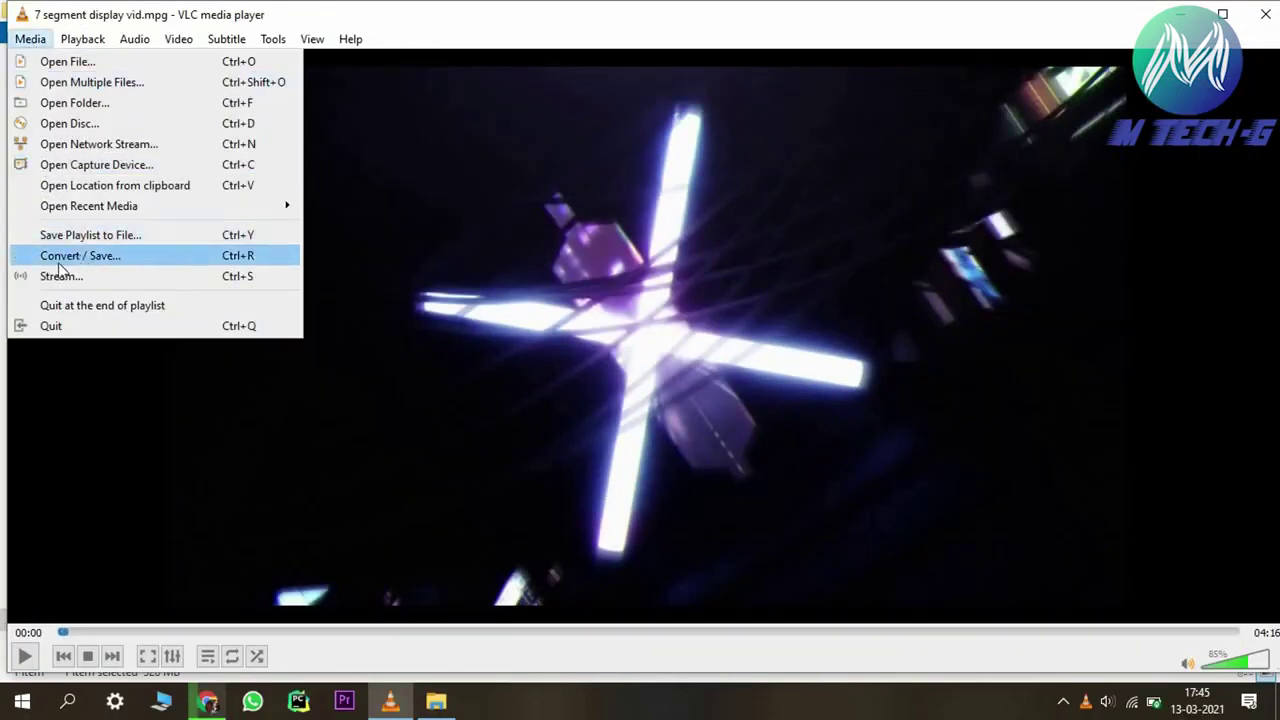
click(137, 256)
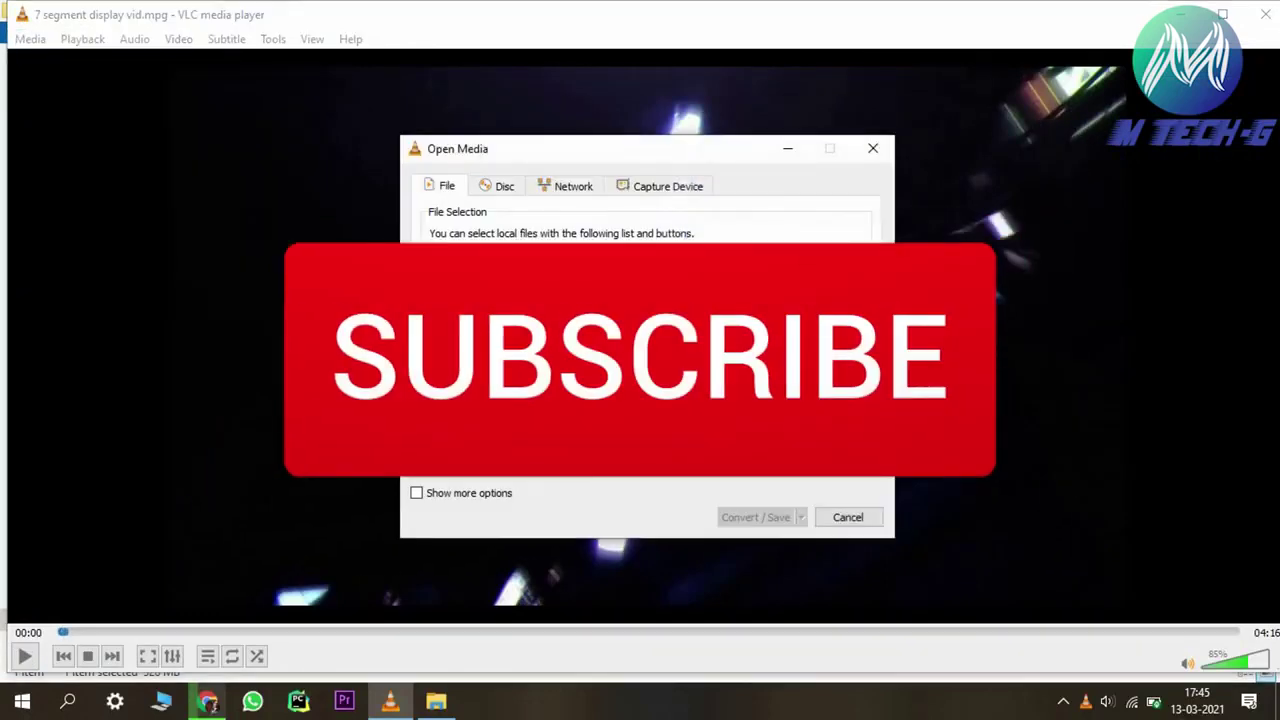
click(829, 252)
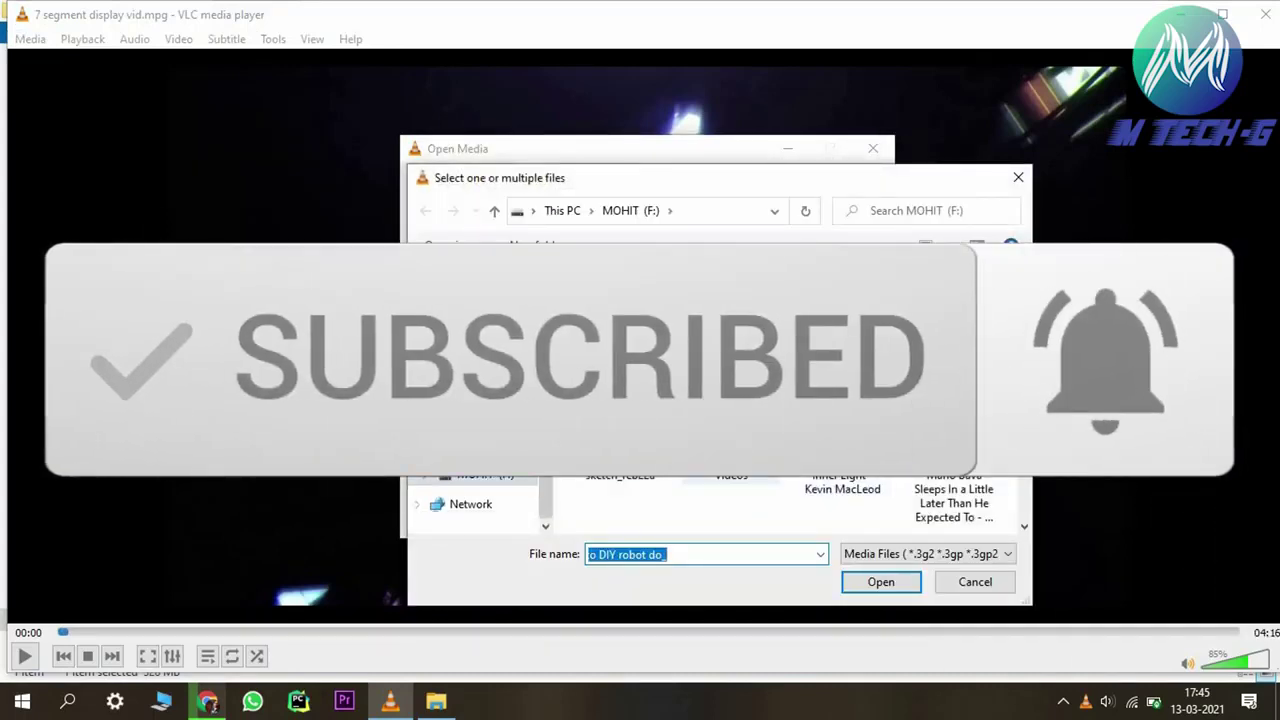
double_click(732, 430)
click(622, 325)
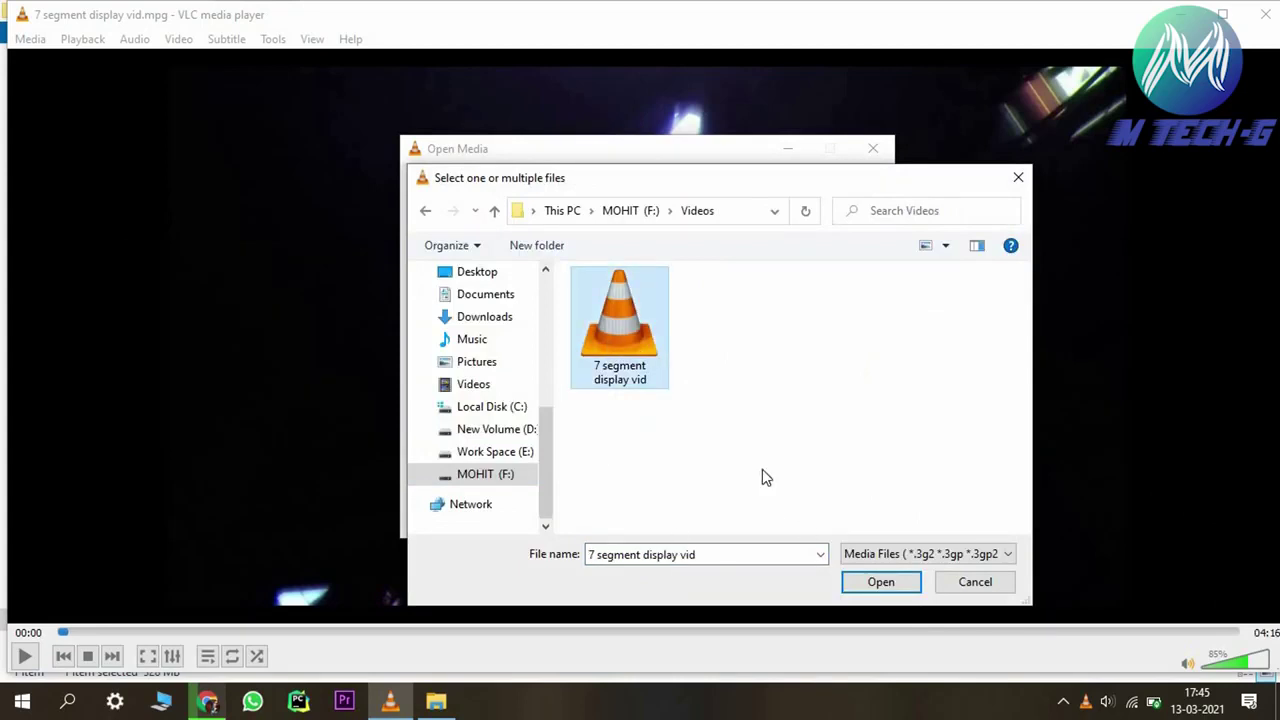
click(868, 586)
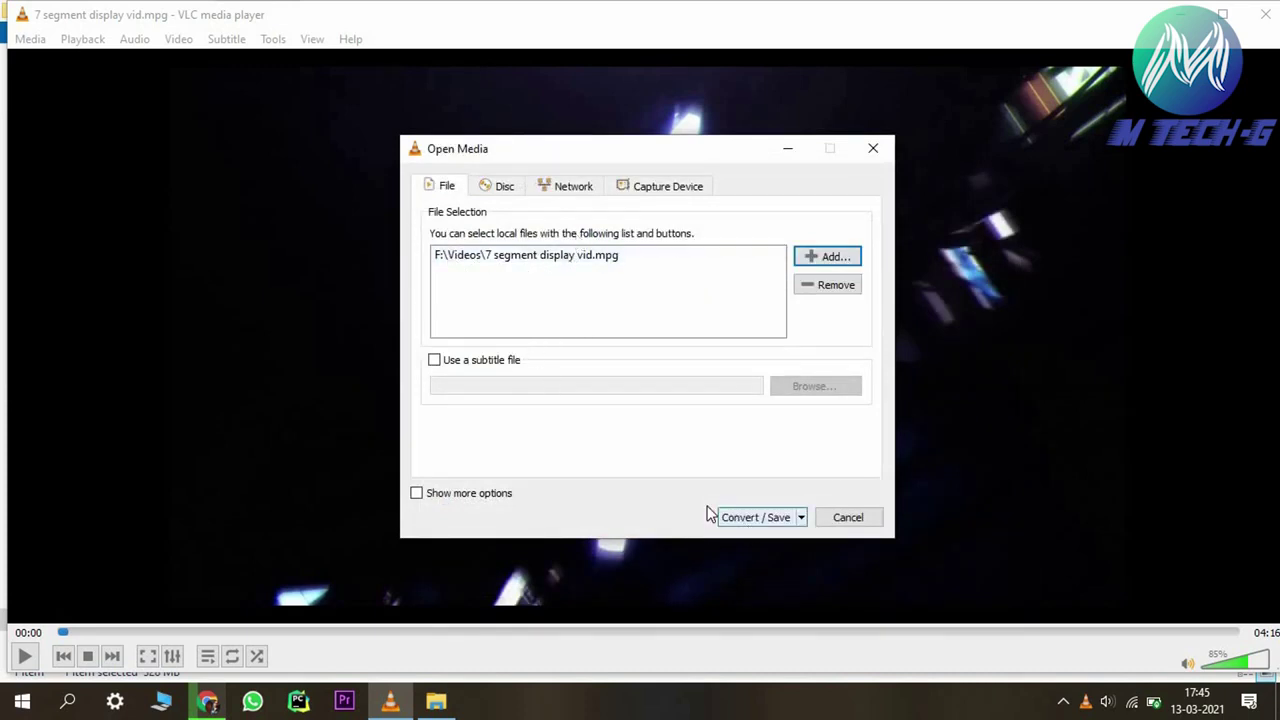
click(750, 520)
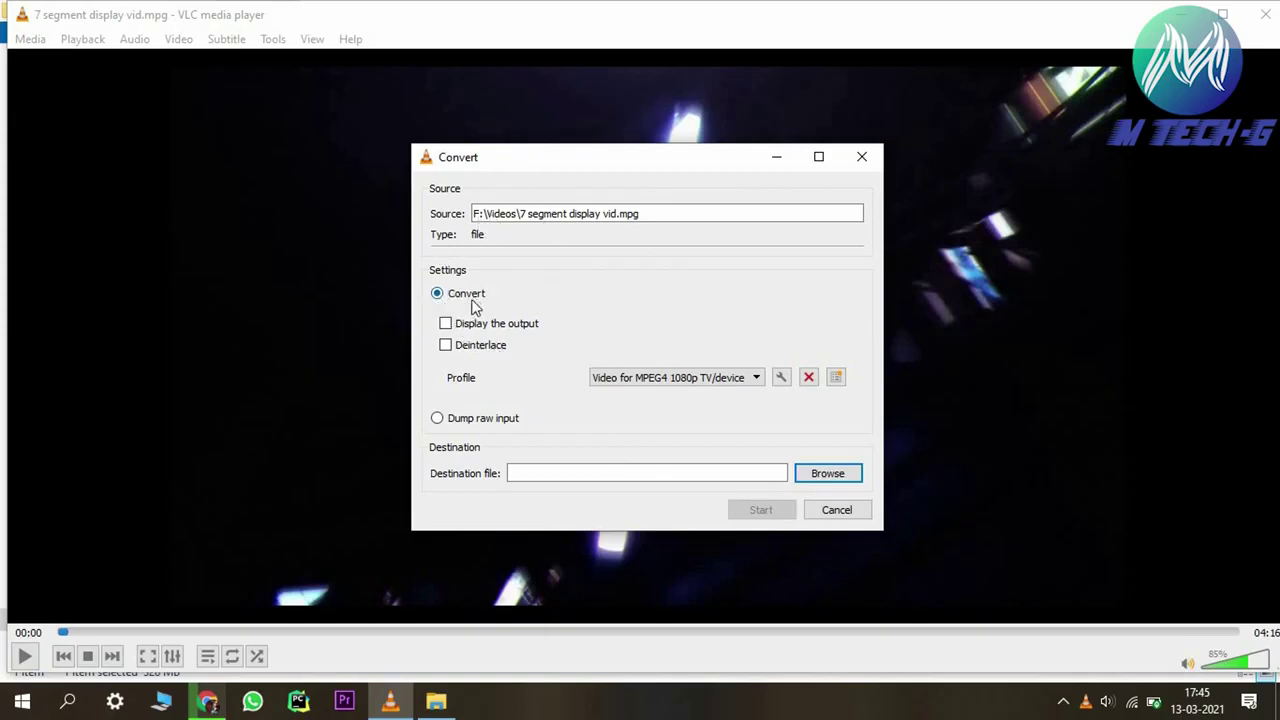
click(656, 375)
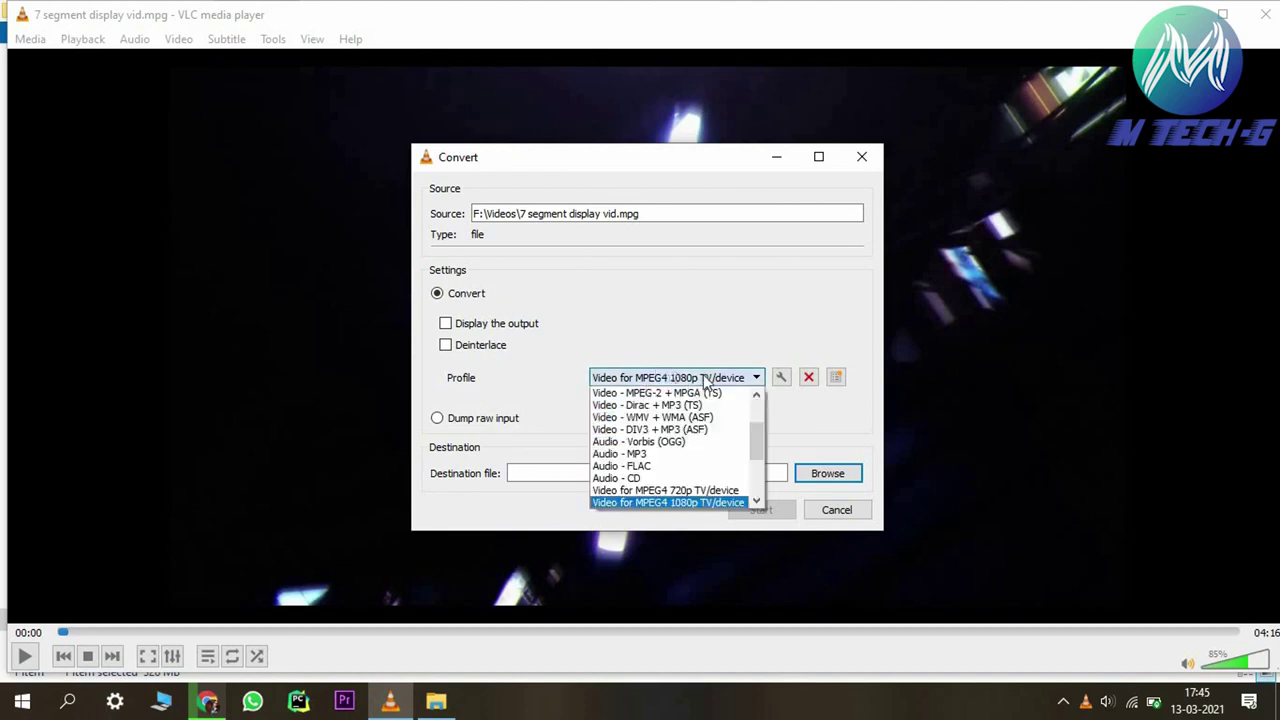
scroll(707, 505, down, 3)
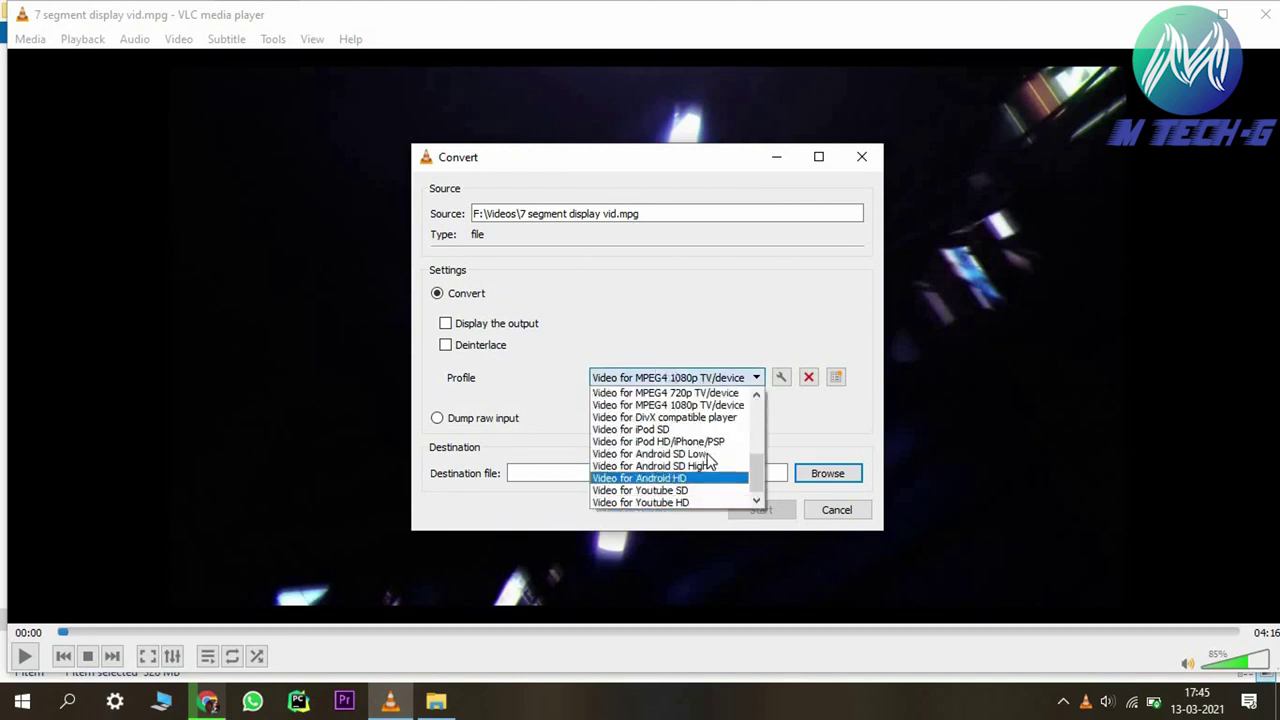
scroll(690, 440, up, 5)
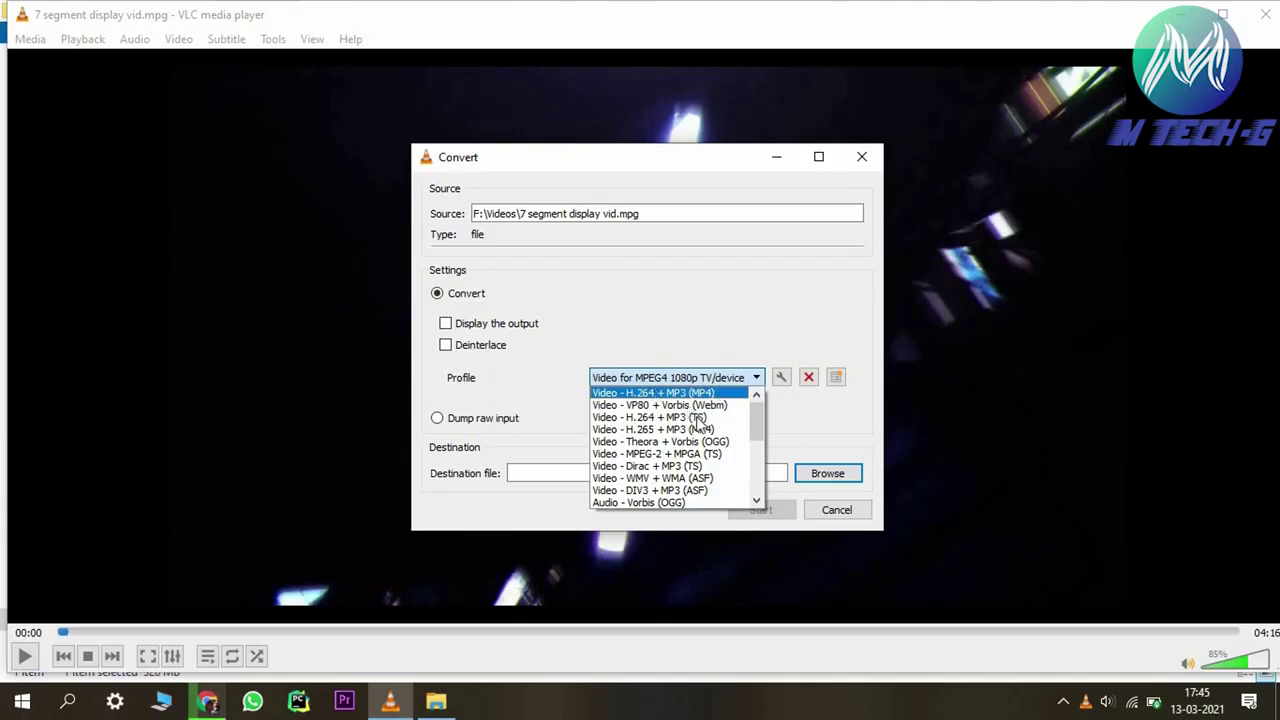
scroll(680, 435, down, 3)
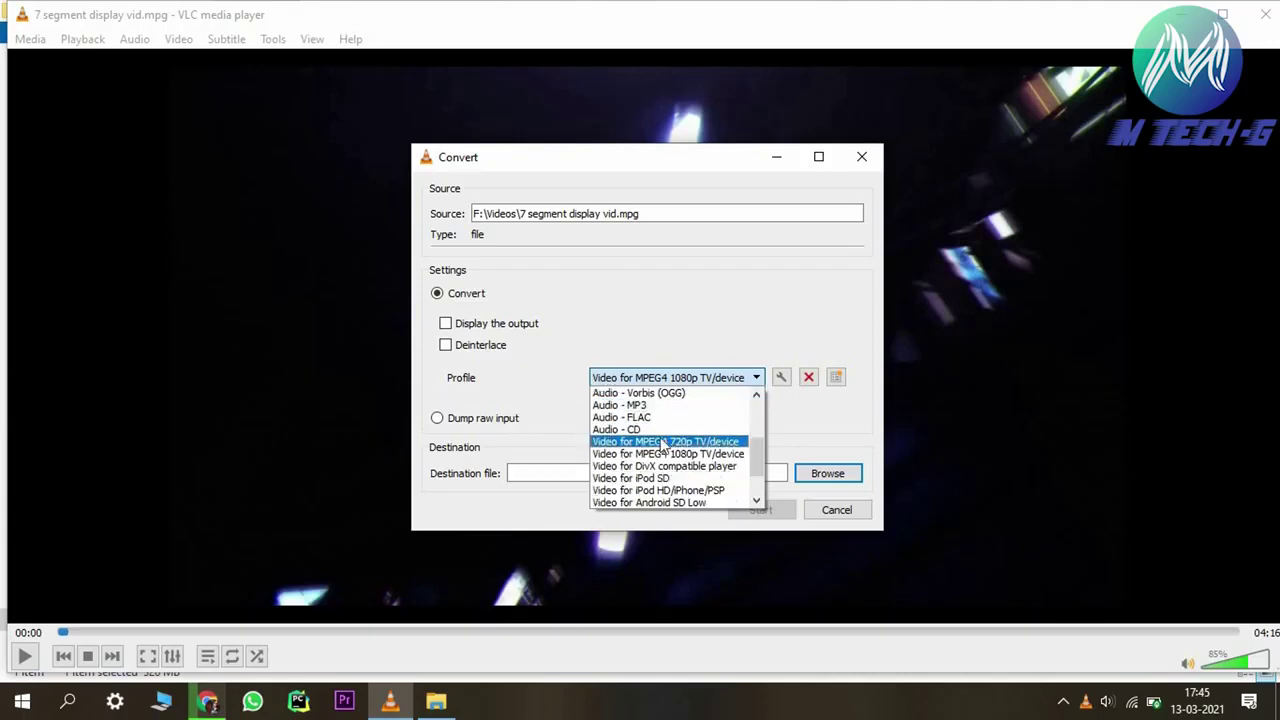
scroll(650, 440, down, 1)
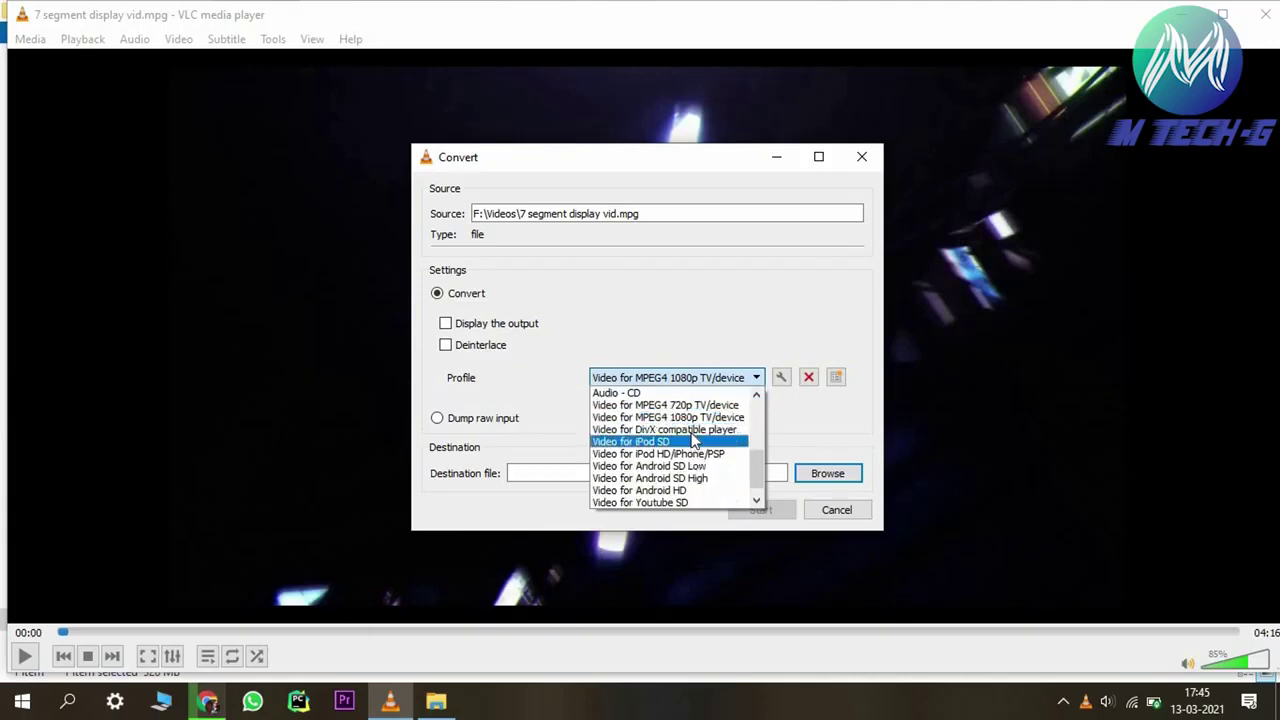
scroll(685, 430, up, 5)
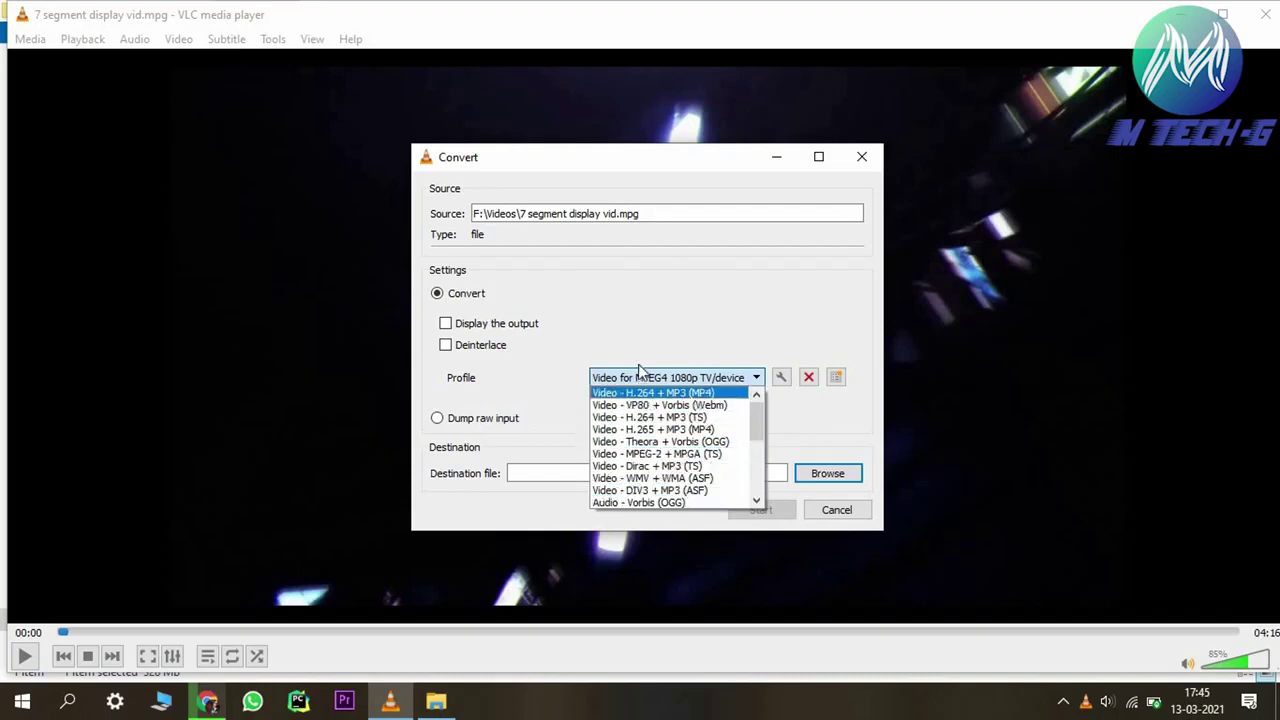
click(497, 384)
click(645, 380)
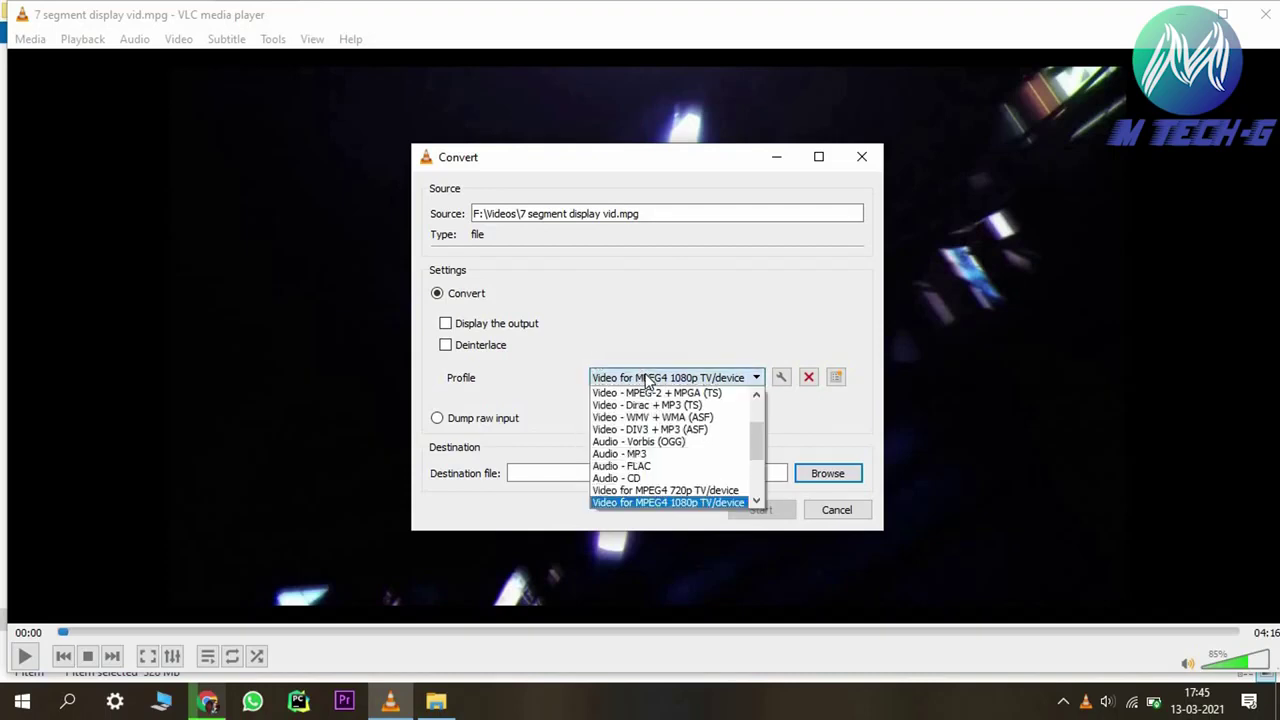
scroll(665, 495, down, 3)
scroll(669, 445, up, 1)
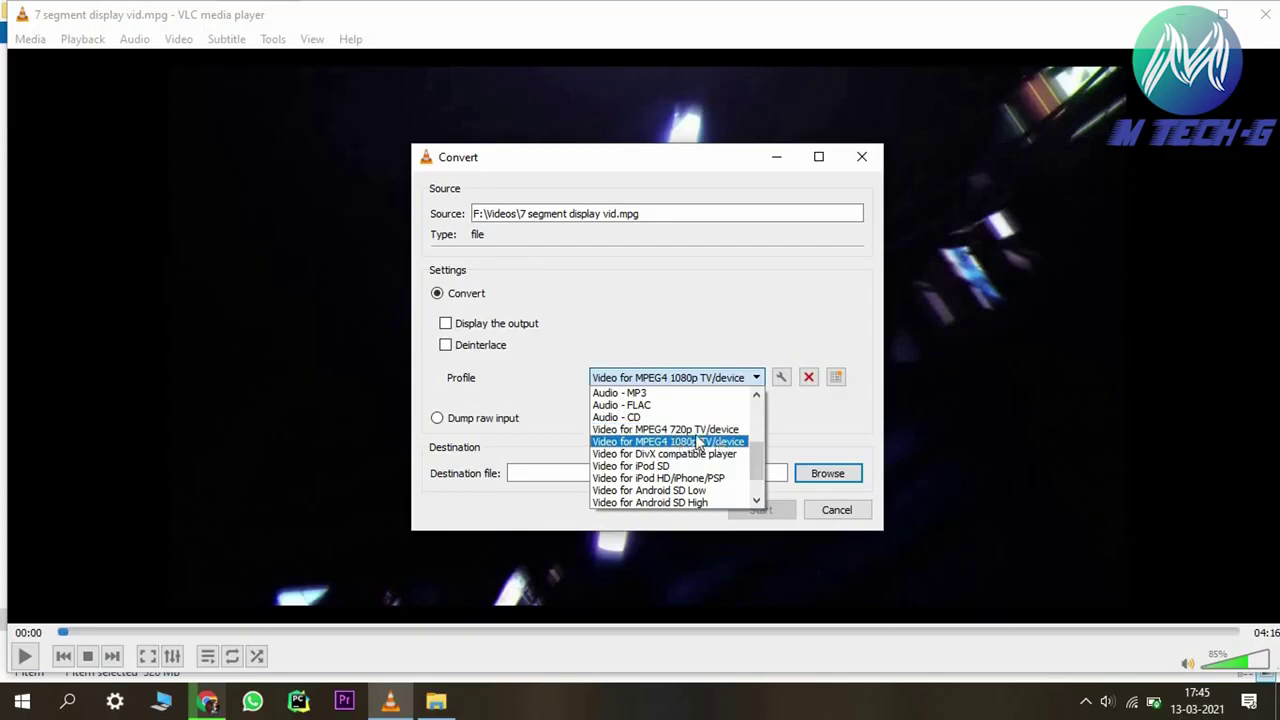
click(698, 442)
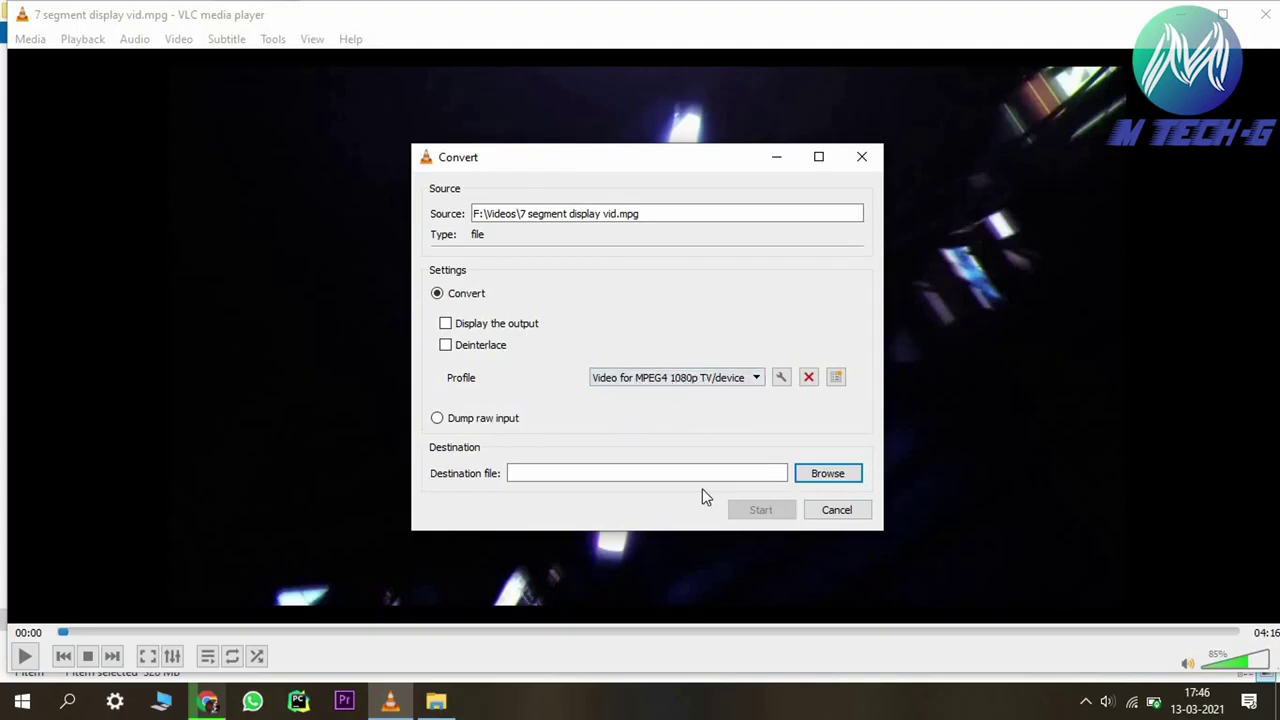
Save the output as '7 segment display vid New Video' MP4 in F:\Videos
click(825, 484)
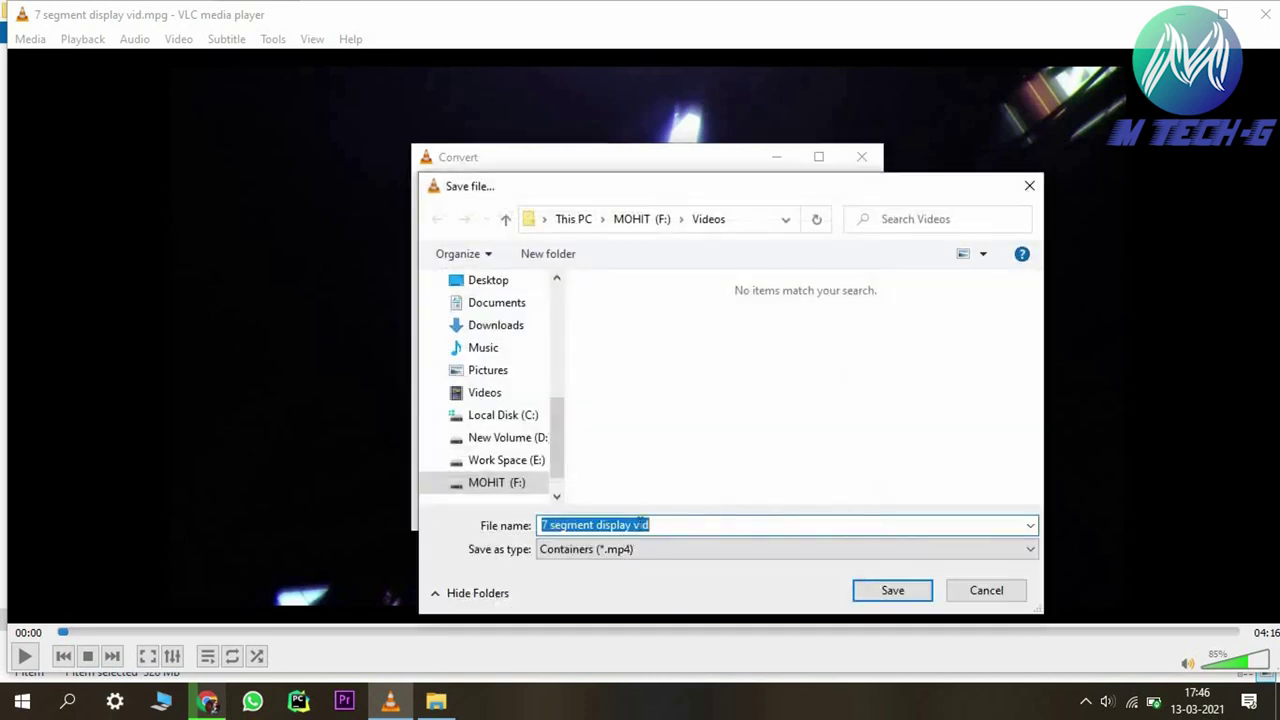
click(660, 525)
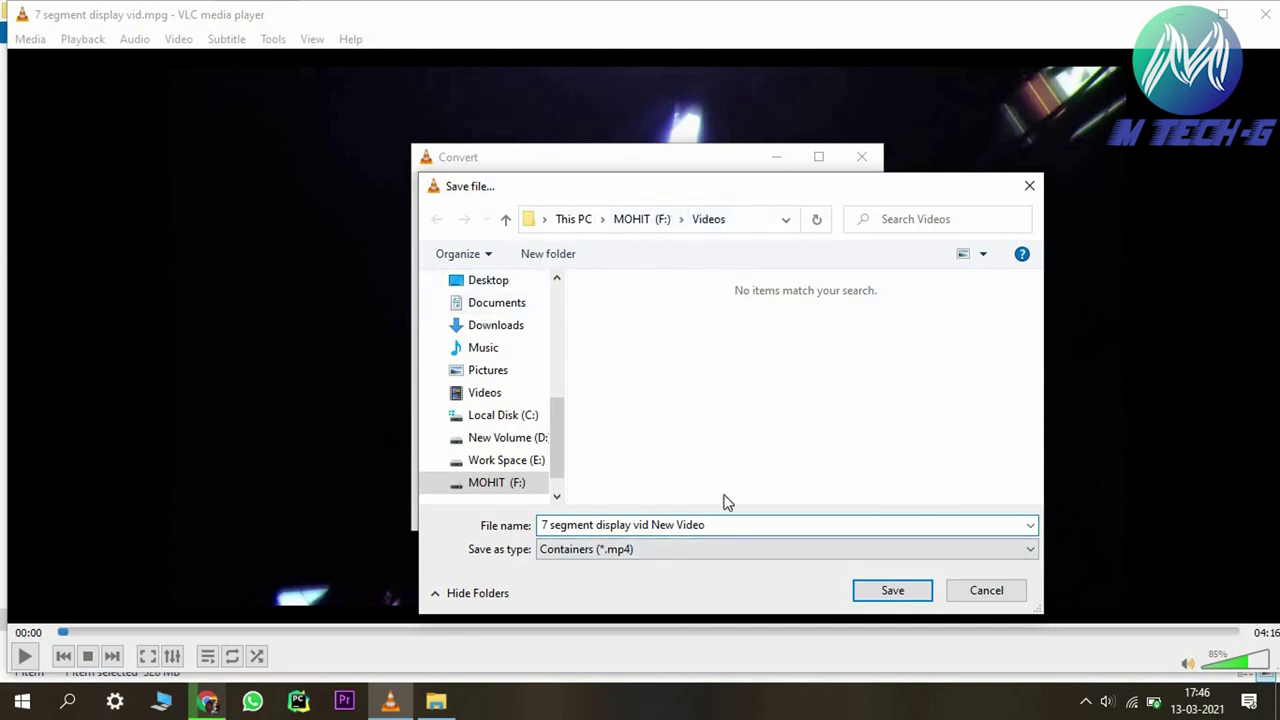
double_click(731, 525)
click(711, 525)
click(652, 526)
key(BackSpace)
key(shift+End)
text(New)
click(916, 594)
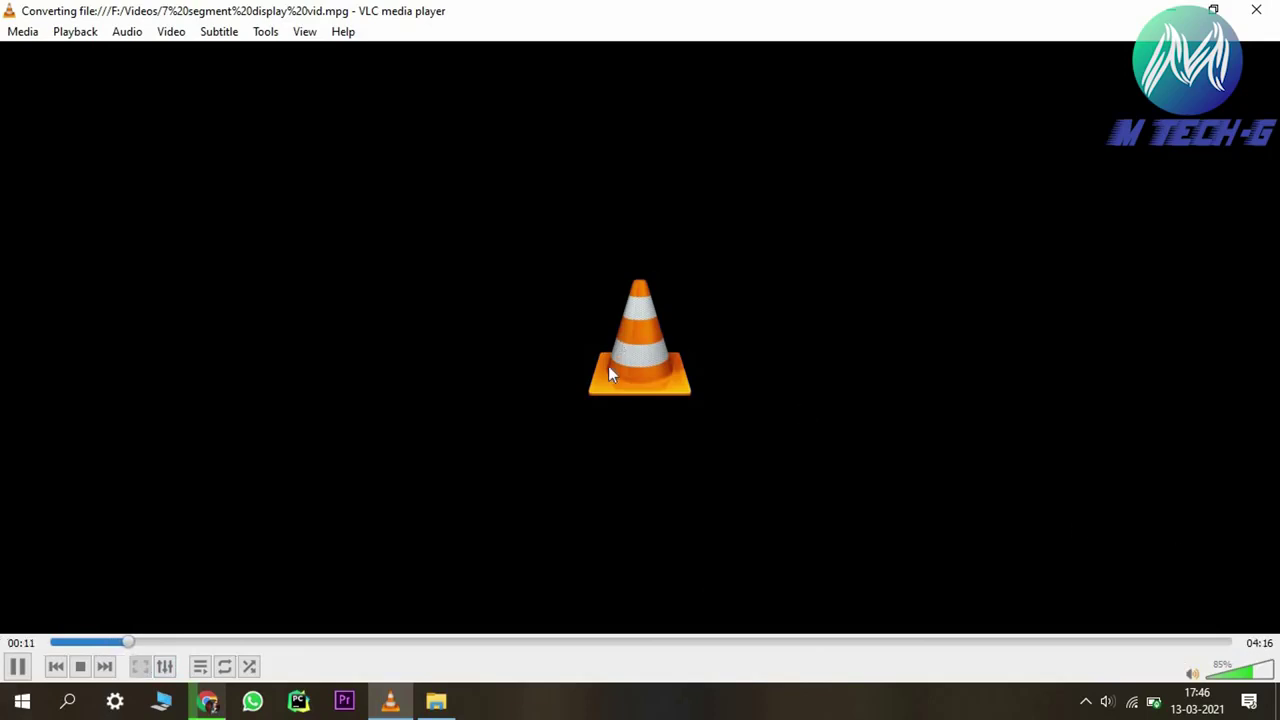
Refresh F:\Videos until '7 segment display vid New Video' shows as a 65.2 MB MP4
click(438, 702)
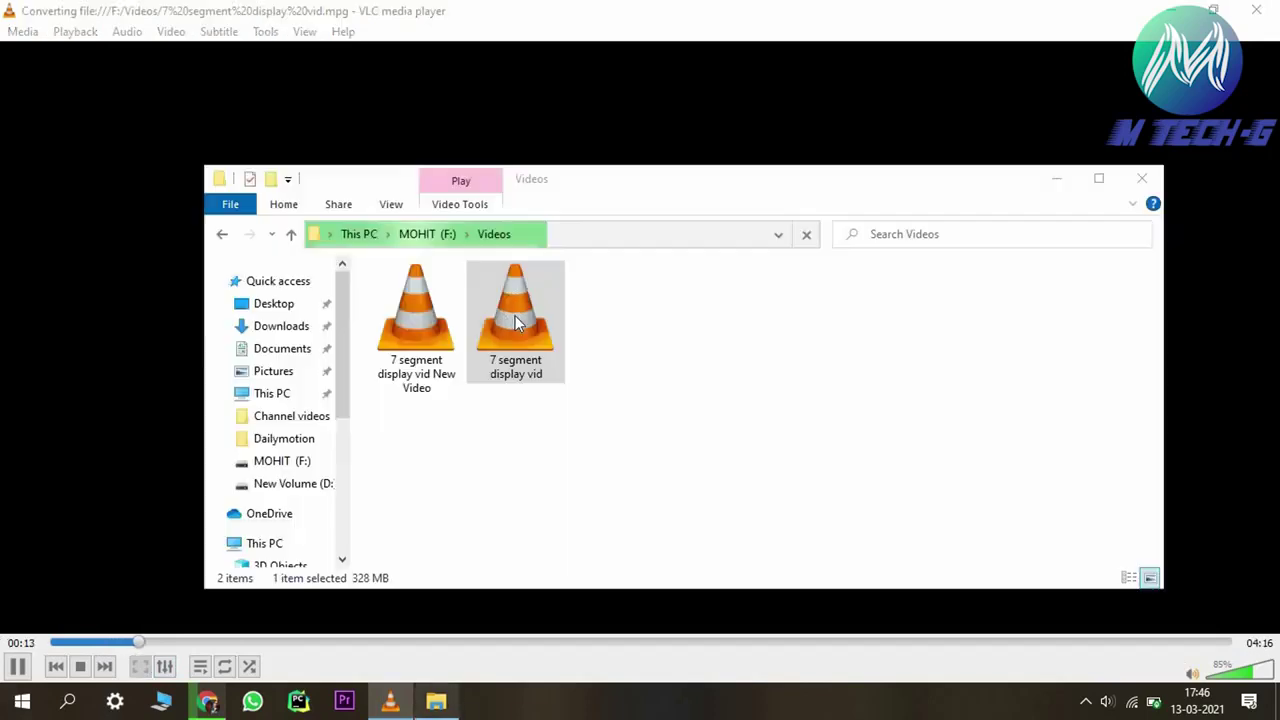
right_click(957, 318)
click(642, 371)
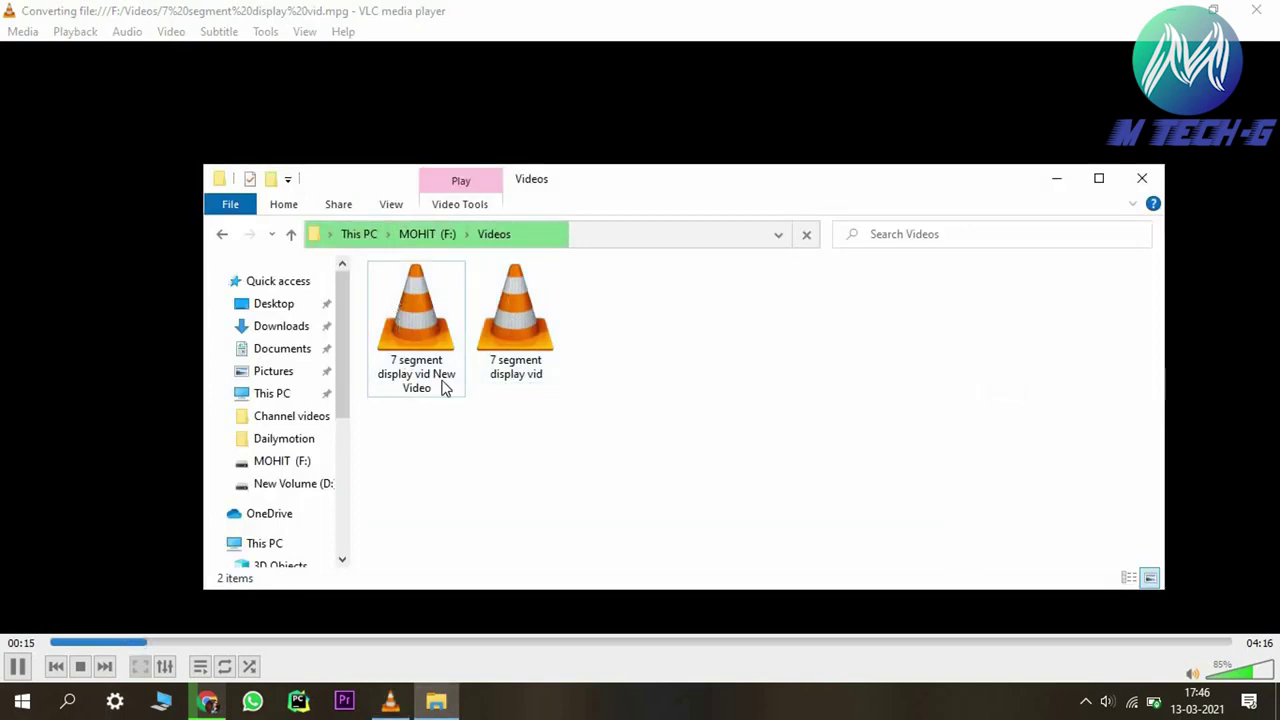
click(400, 340)
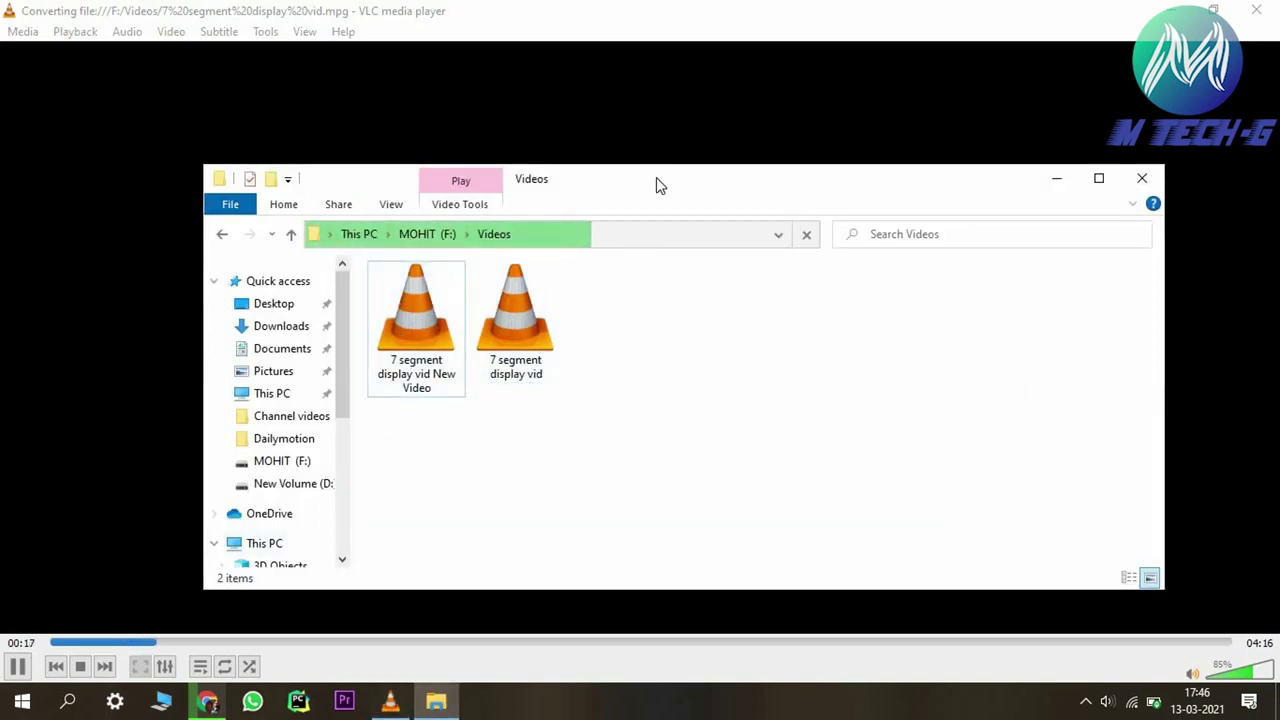
drag(658, 100, 667, 80)
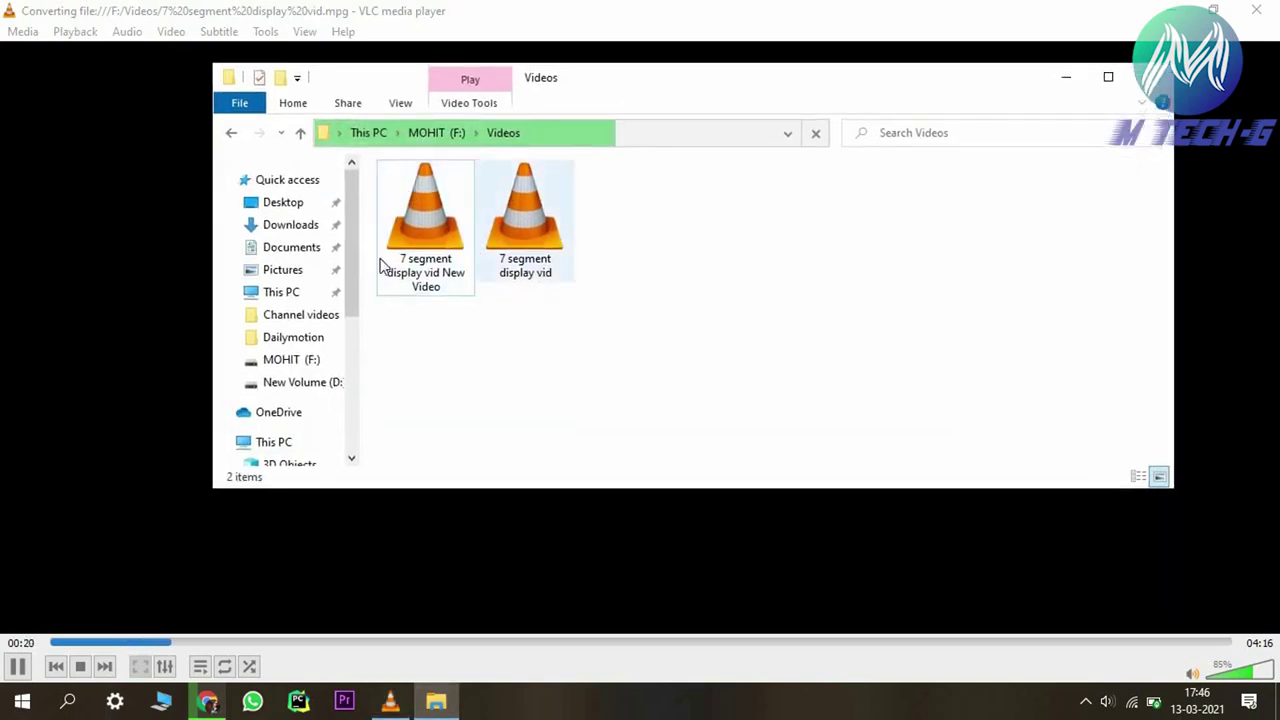
right_click(498, 318)
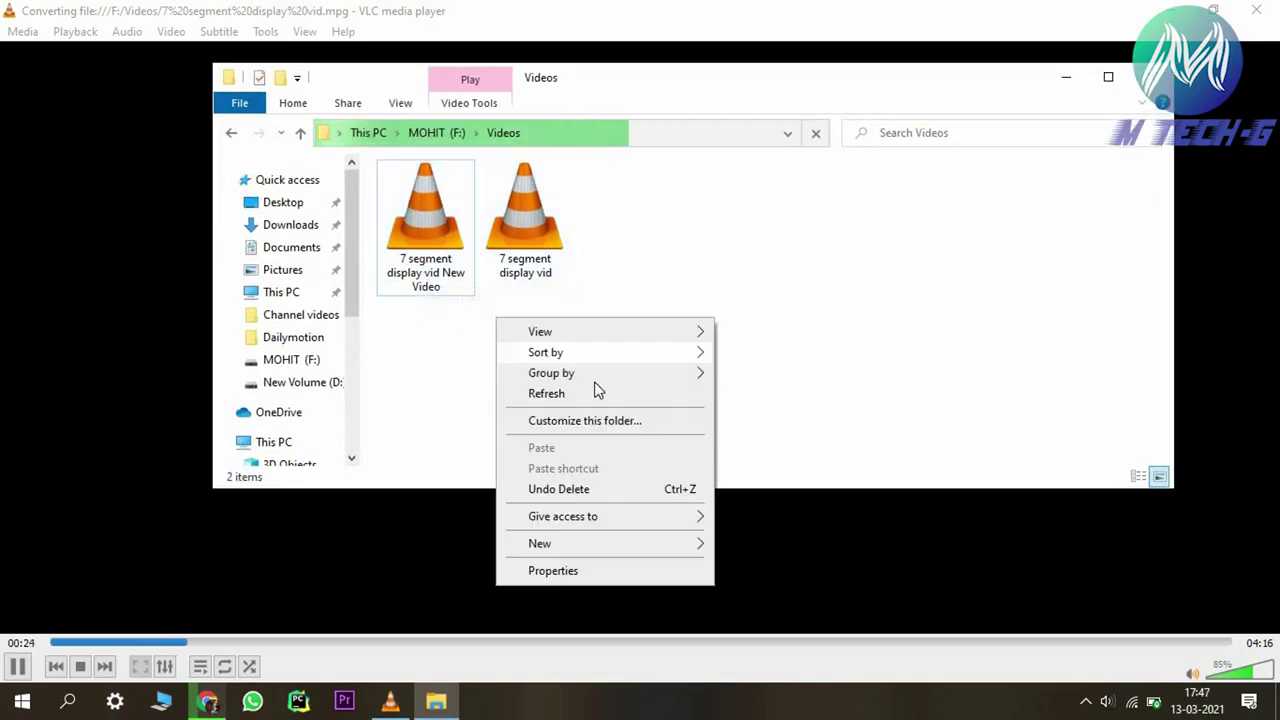
click(640, 391)
right_click(616, 340)
click(684, 416)
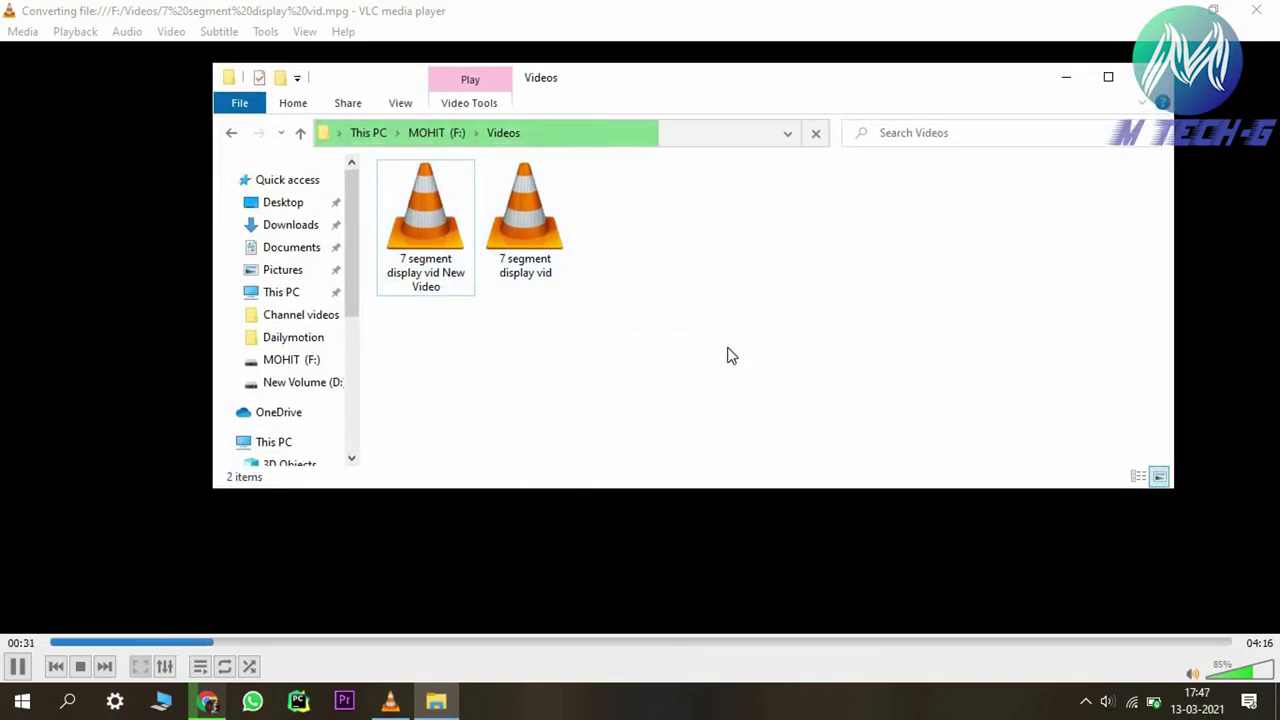
click(766, 421)
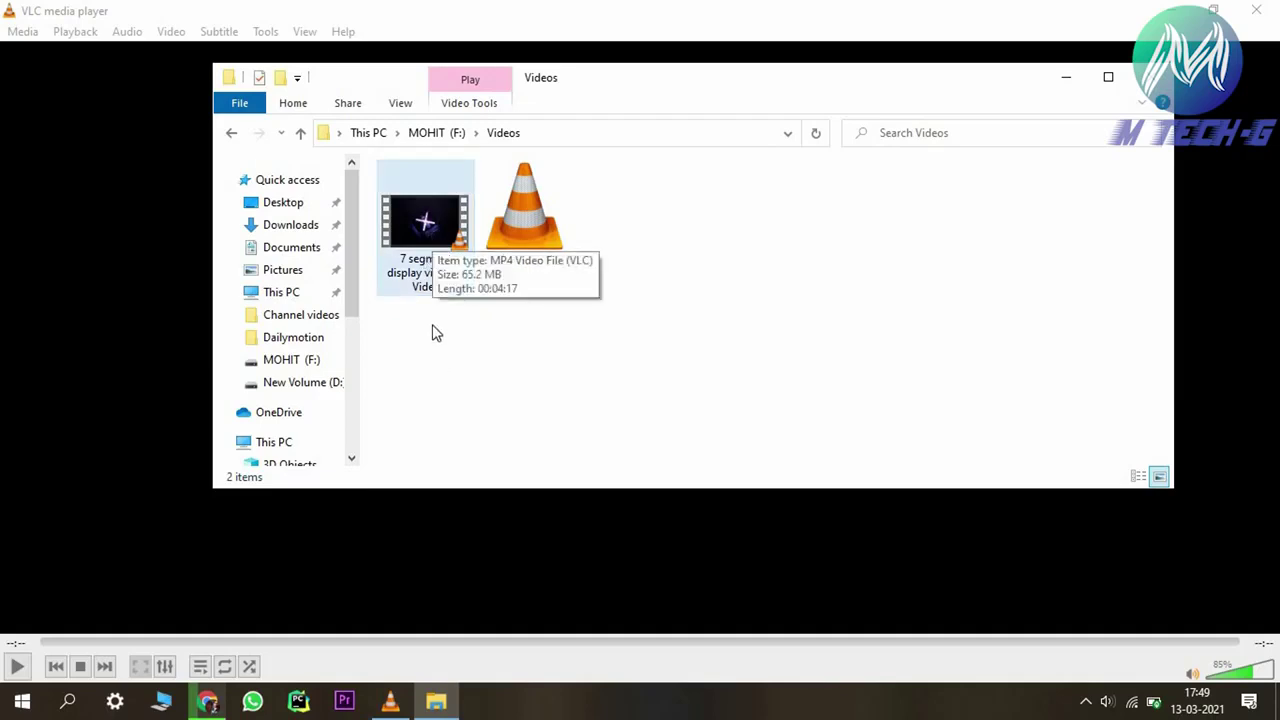
click(428, 262)
right_click(430, 242)
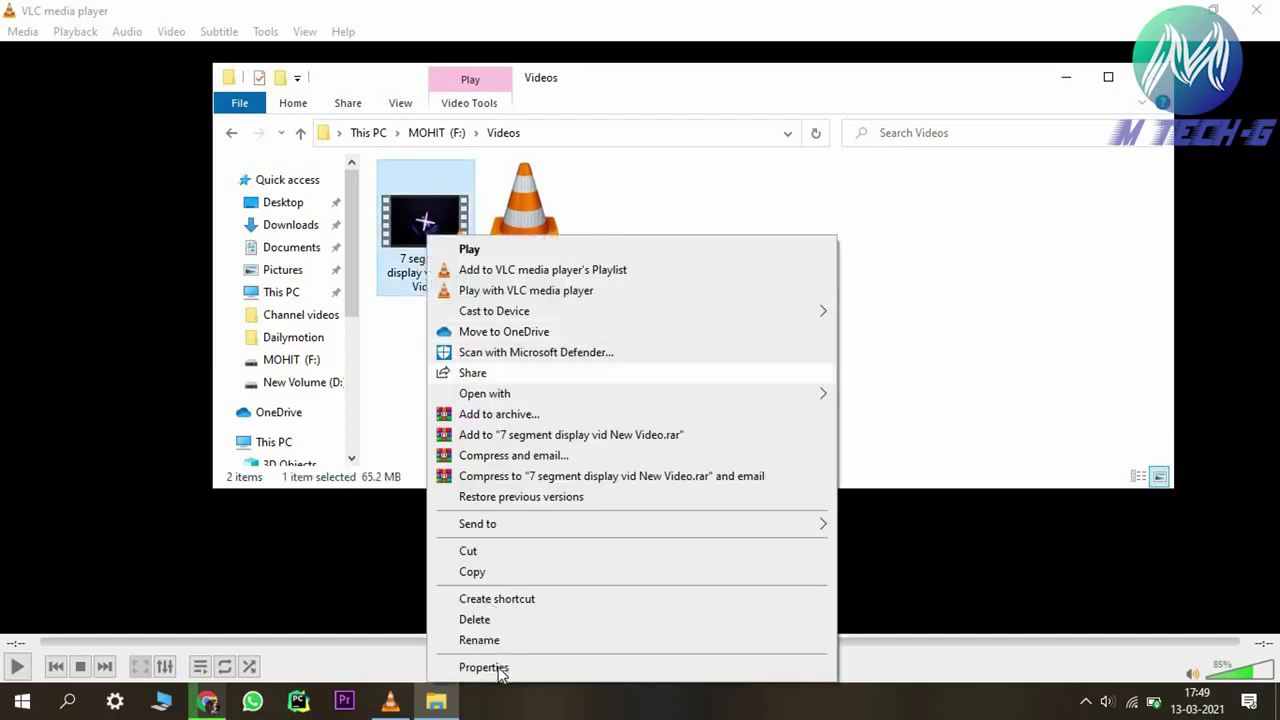
click(483, 667)
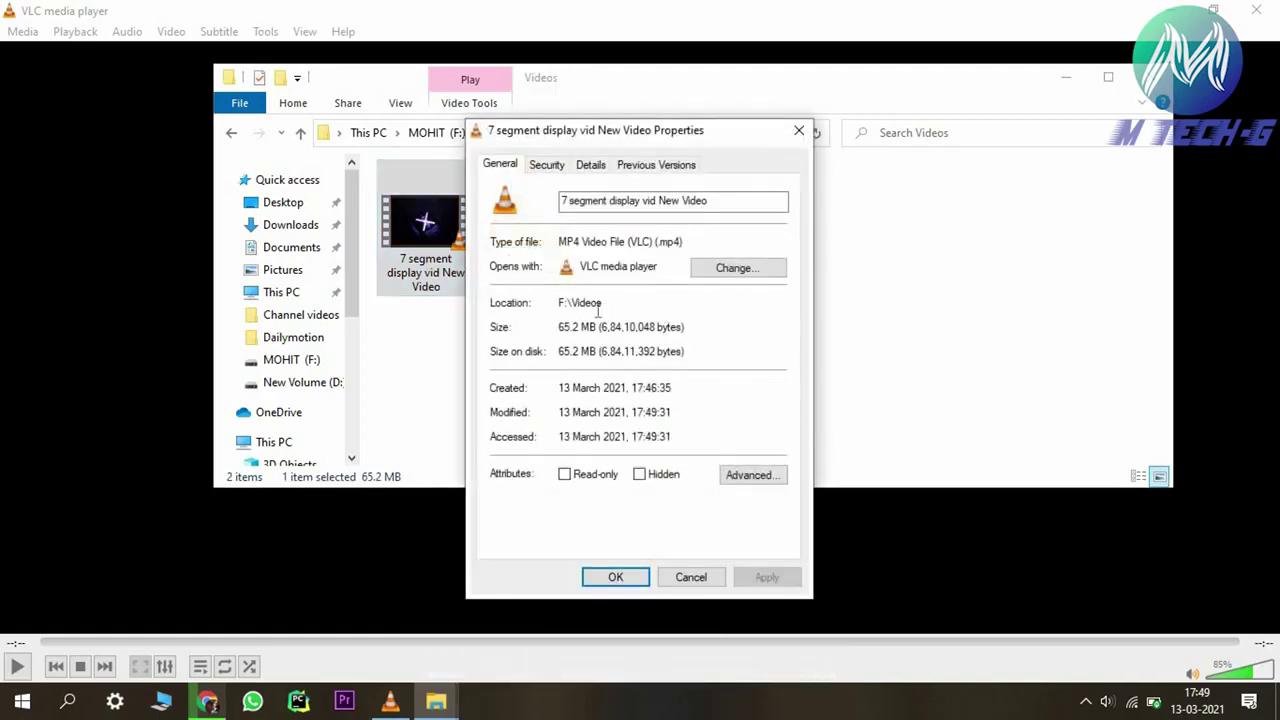
double_click(578, 330)
drag(735, 135, 1004, 103)
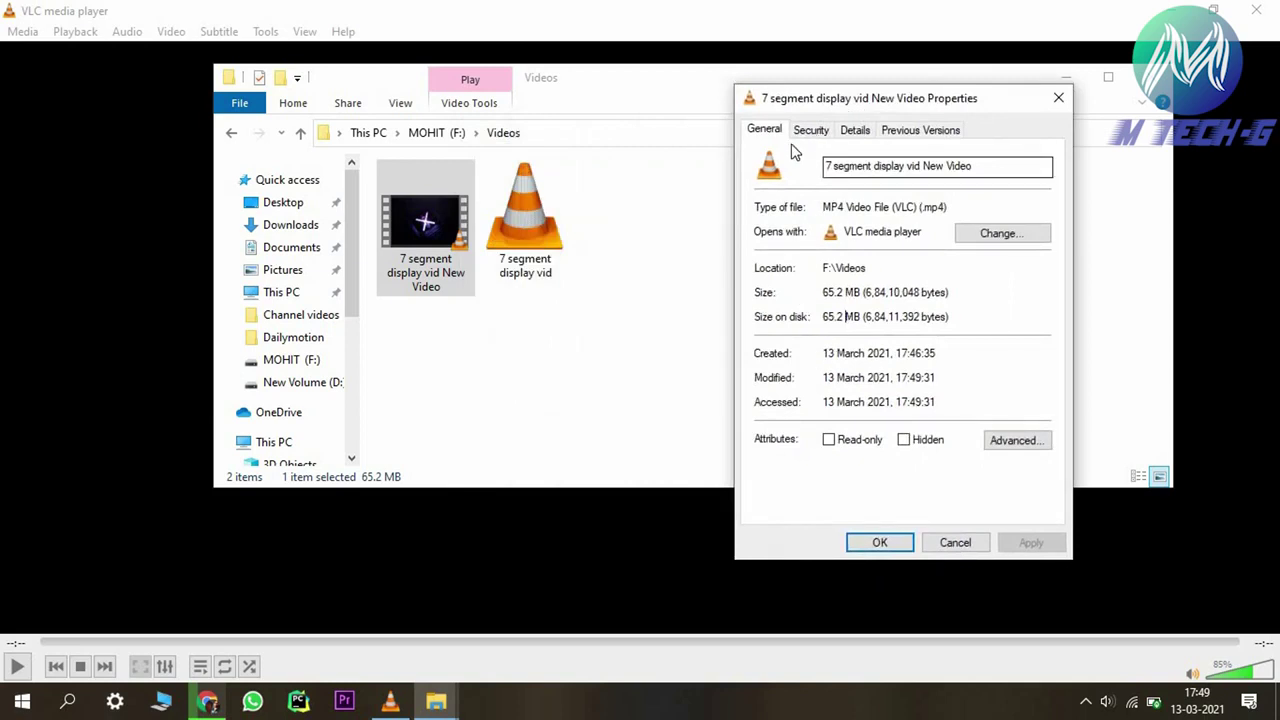
click(855, 131)
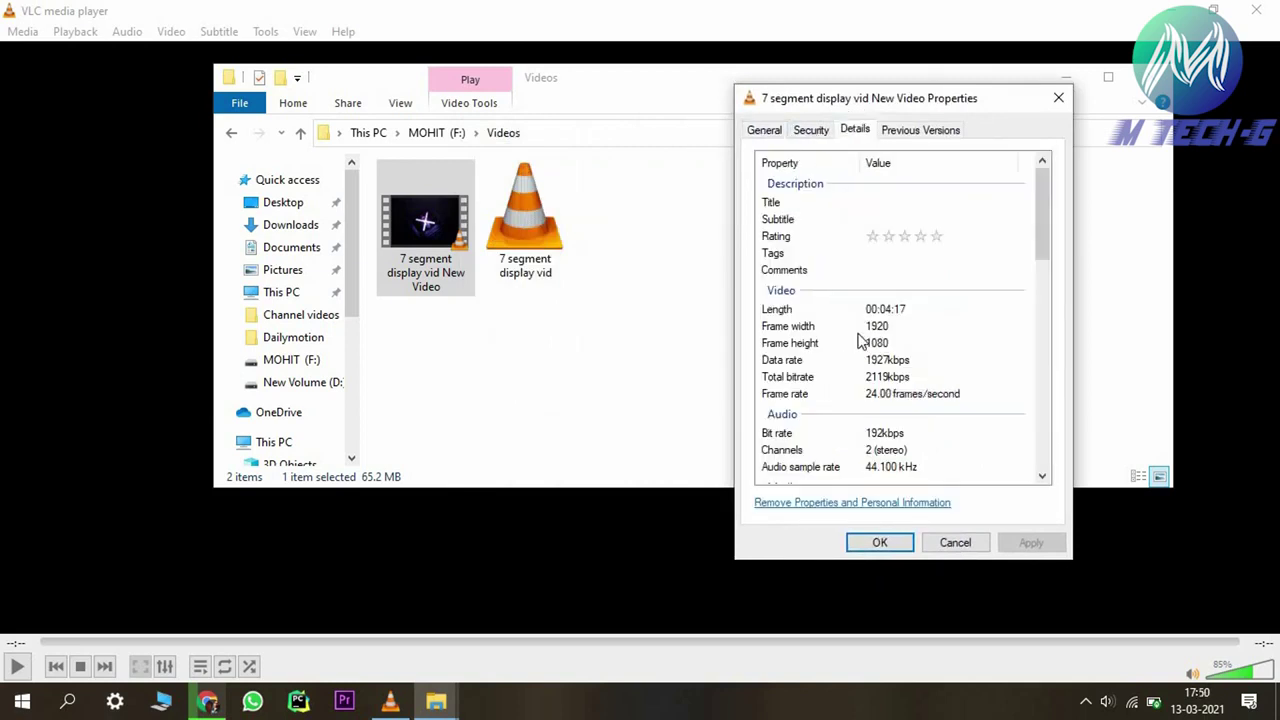
scroll(836, 367, down, 1)
click(876, 282)
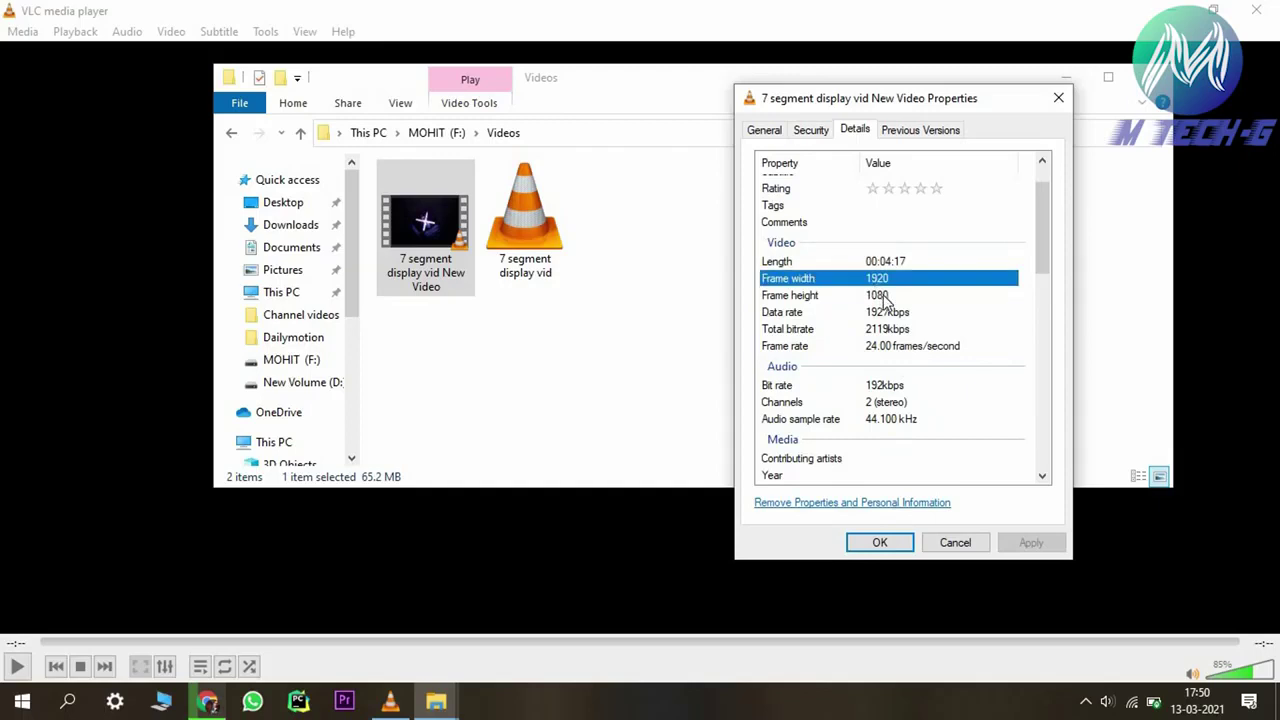
click(882, 297)
click(876, 280)
key(Down)
key(Down)
key(Up)
key(Up)
click(892, 297)
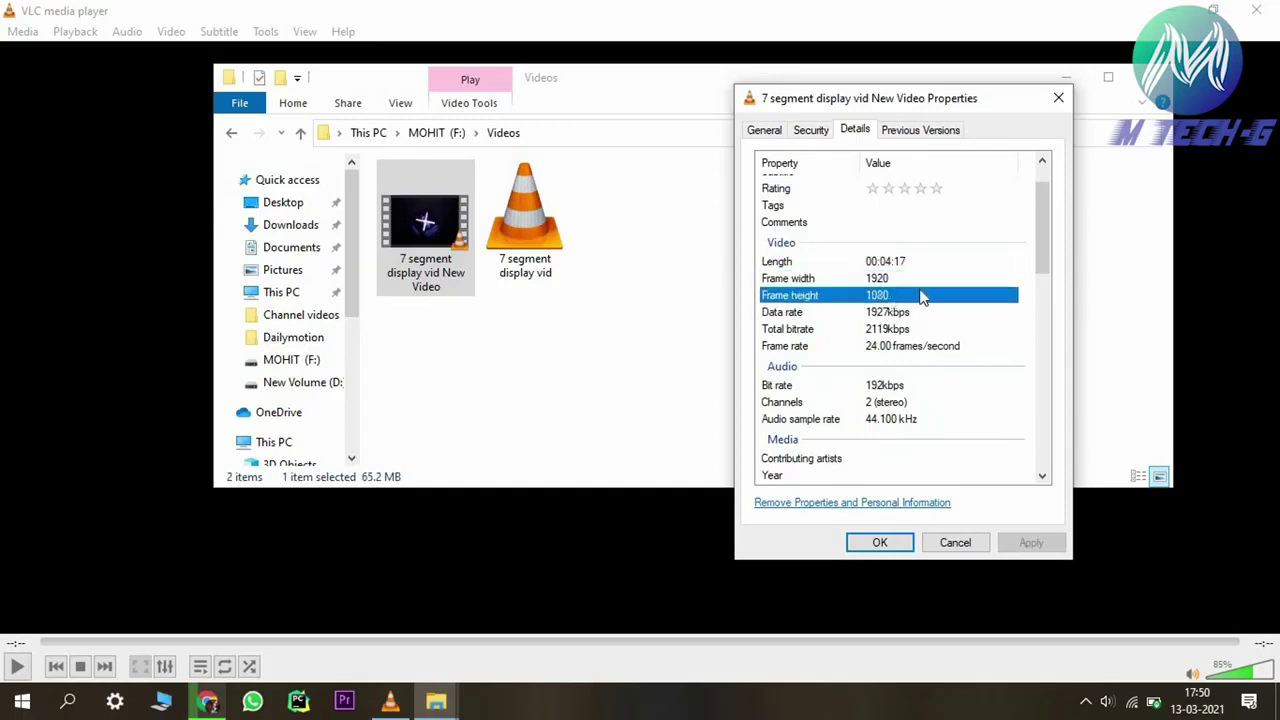
click(811, 130)
click(770, 130)
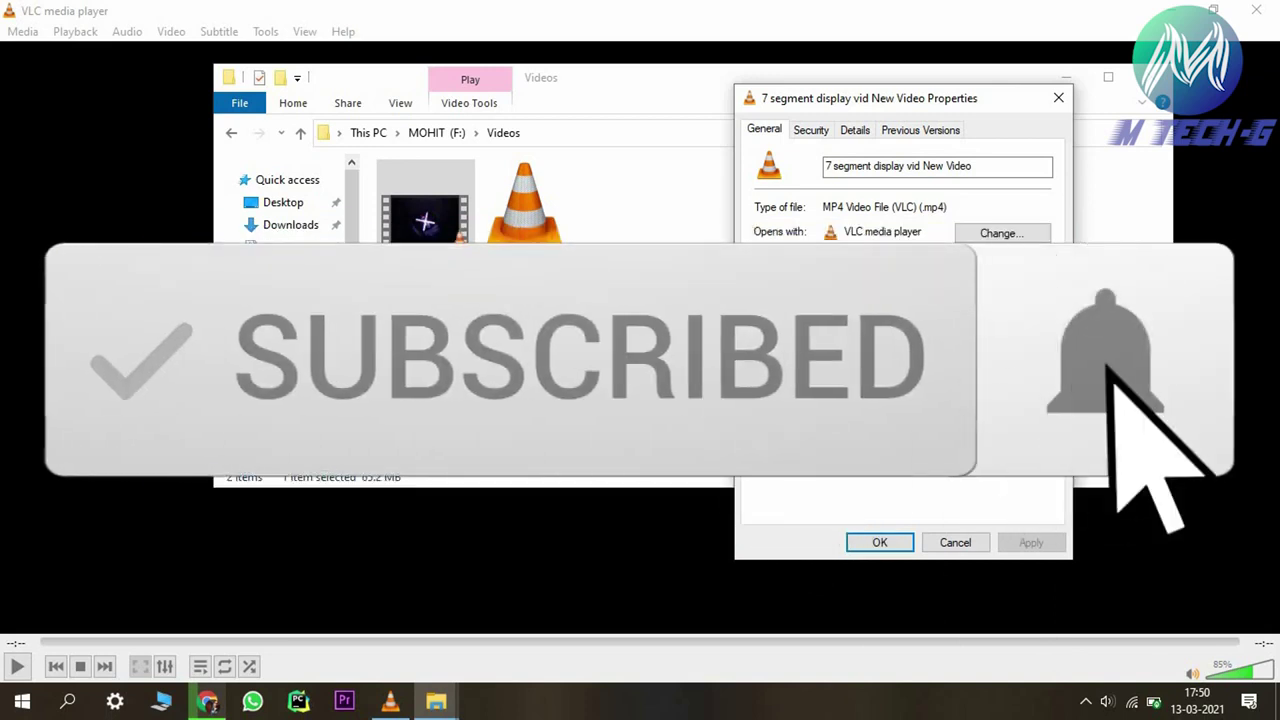
click(880, 542)
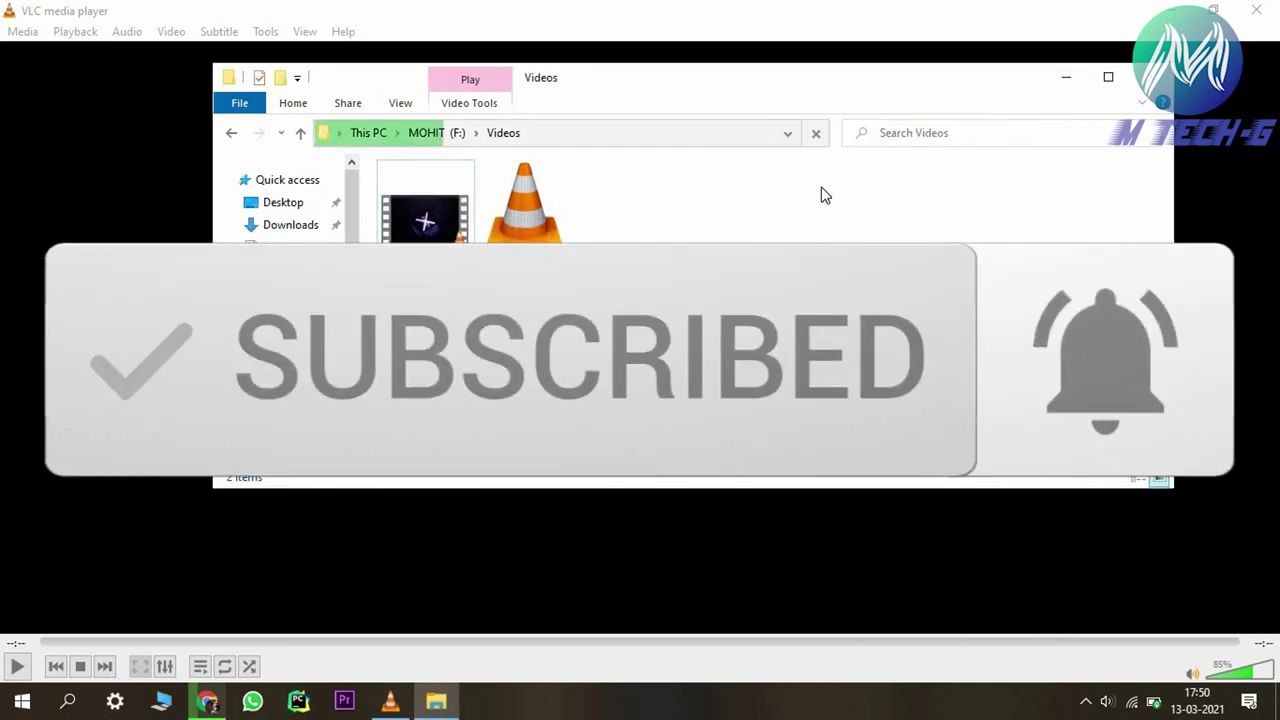